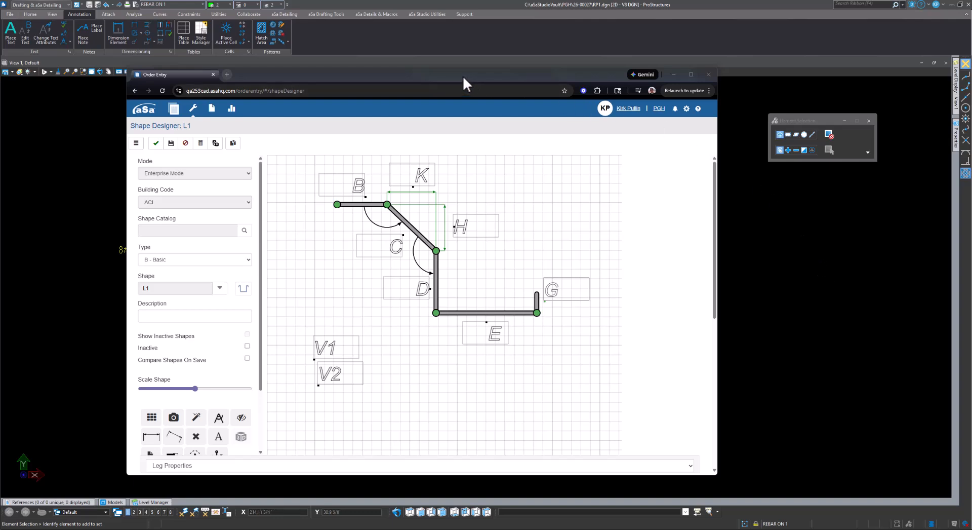
Shift the Order Entry window showing shape L1 slightly to the right
{"action": "left_click_drag", "start_coordinate": [463, 75], "coordinate": [490, 77]}
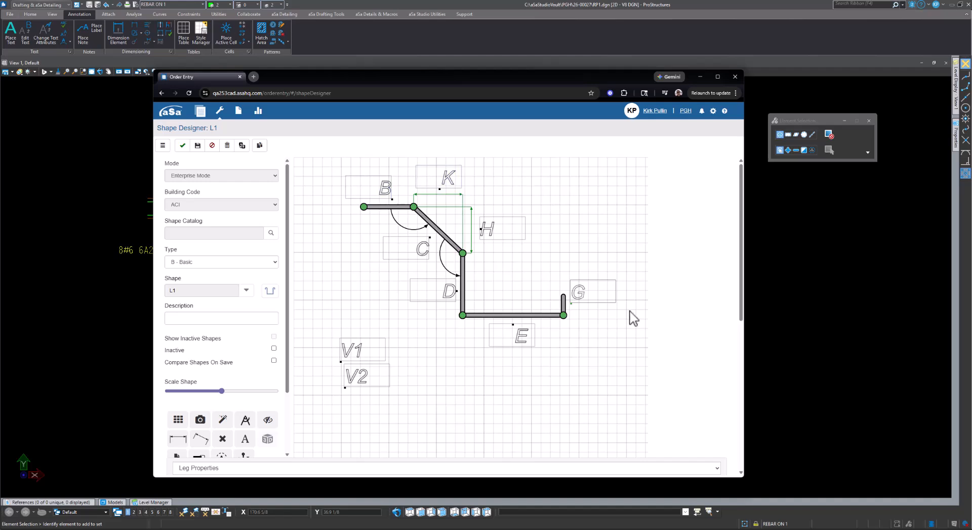
Minimize the browser and place a fence around the whole rebar detail
{"action": "left_click", "coordinate": [701, 76]}
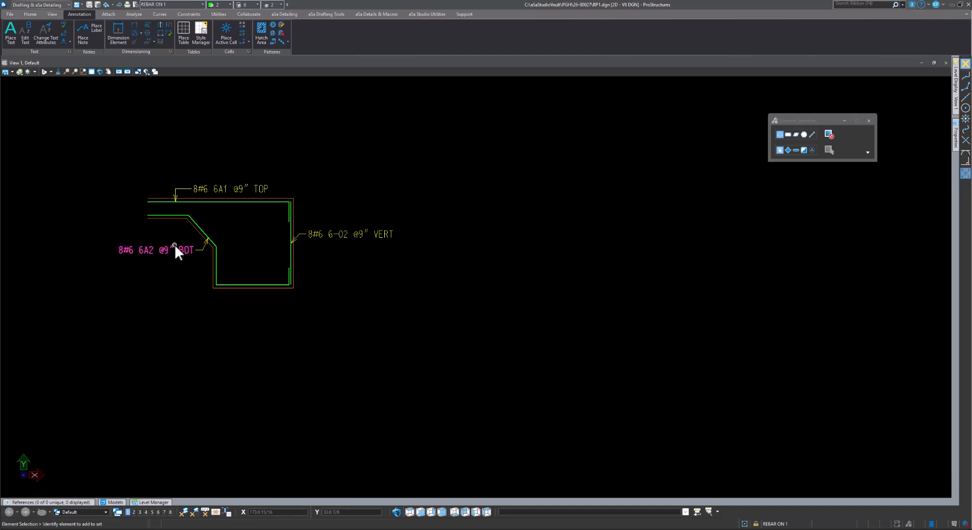
{"action": "middle_click_drag", "start_coordinate": [174, 147], "coordinate": [301, 169]}
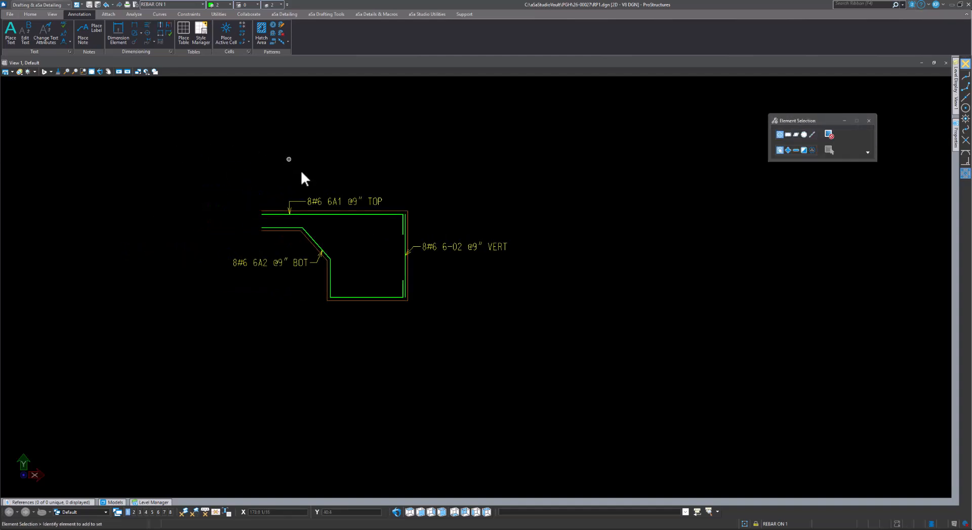
{"action": "left_click", "coordinate": [31, 15]}
{"action": "left_click", "coordinate": [247, 29]}
{"action": "left_click", "coordinate": [203, 162]}
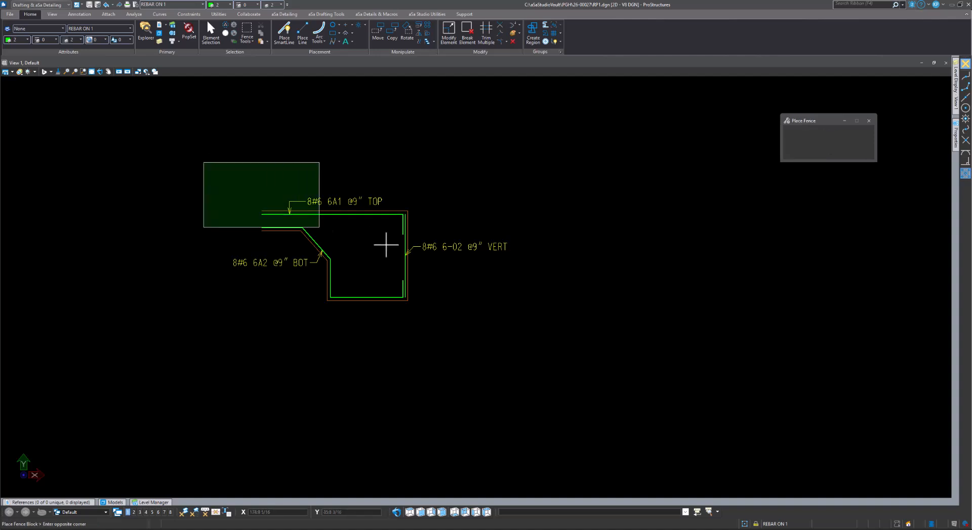
{"action": "left_click", "coordinate": [528, 327]}
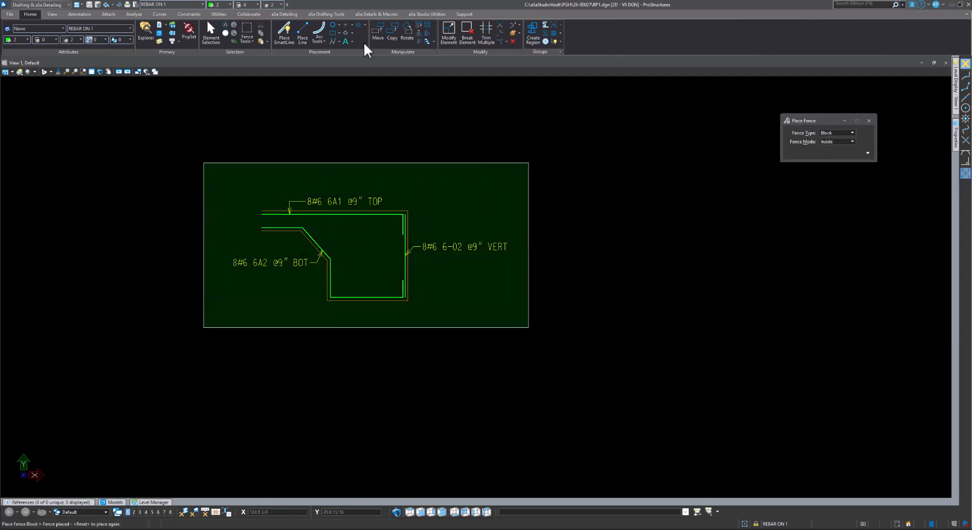
Place the bend-shapes block for the fenced bars to the right of the detail
{"action": "left_click", "coordinate": [288, 15]}
{"action": "left_click", "coordinate": [352, 42]}
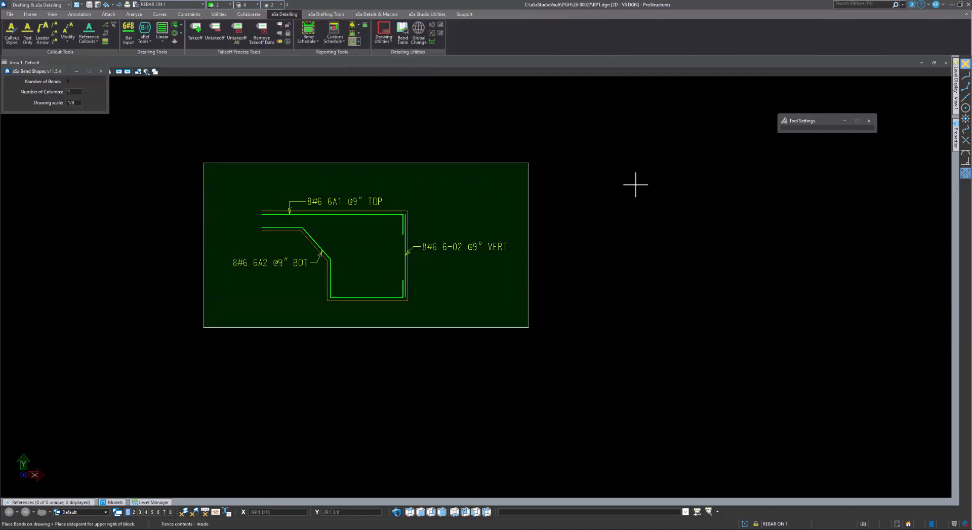
{"action": "left_click", "coordinate": [805, 190]}
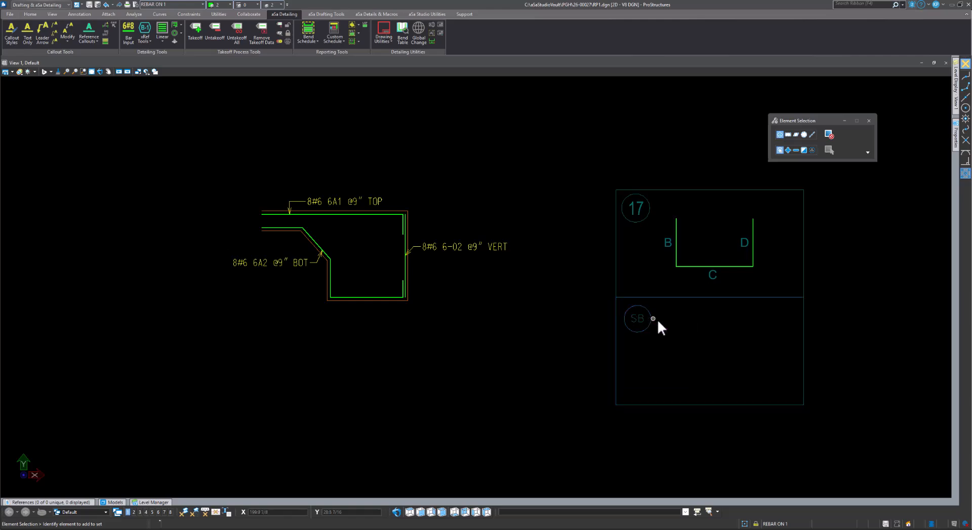
{"action": "mouse_move", "coordinate": [657, 319]}
{"action": "middle_mouse_down"}
{"action": "mouse_move", "coordinate": [582, 299]}
{"action": "mouse_move", "coordinate": [580, 259]}
{"action": "middle_mouse_up"}
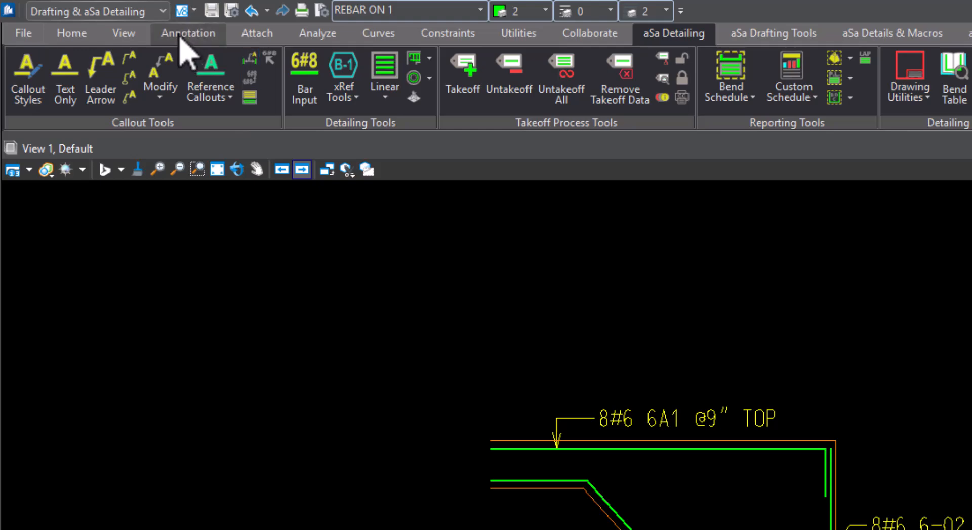
Open the empty Cell Library dialog from the Annotation tools, reposition it, and show its File menu
{"action": "left_click", "coordinate": [183, 34]}
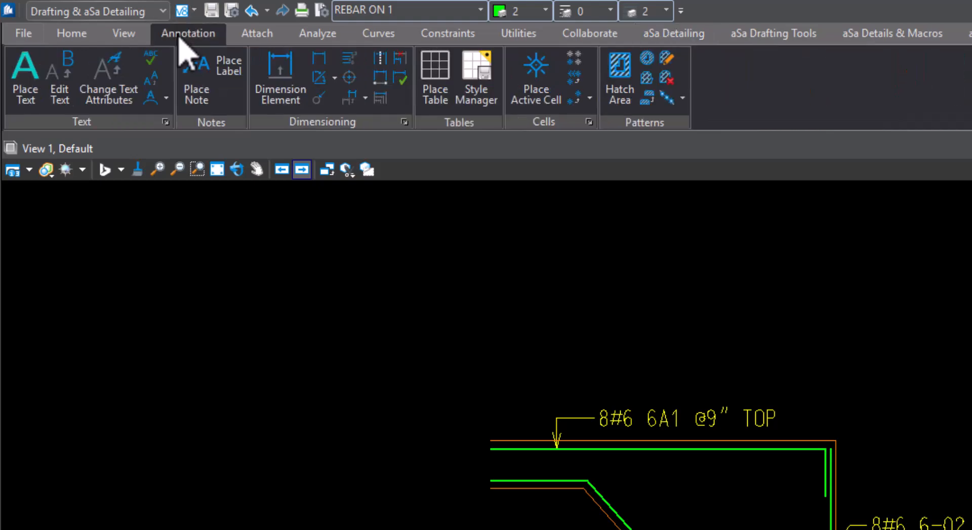
{"action": "left_click", "coordinate": [589, 122]}
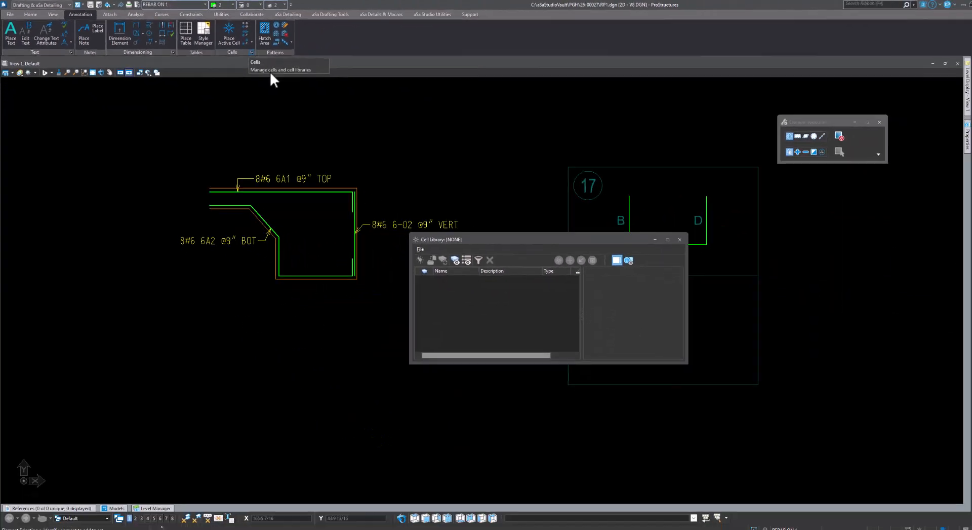
{"action": "left_click_drag", "start_coordinate": [503, 237], "coordinate": [516, 127]}
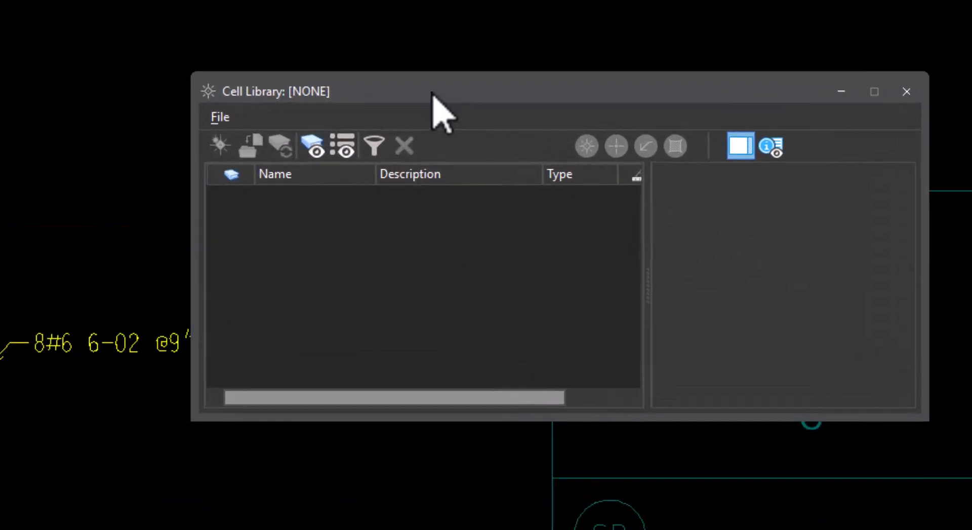
{"action": "left_click", "coordinate": [221, 116]}
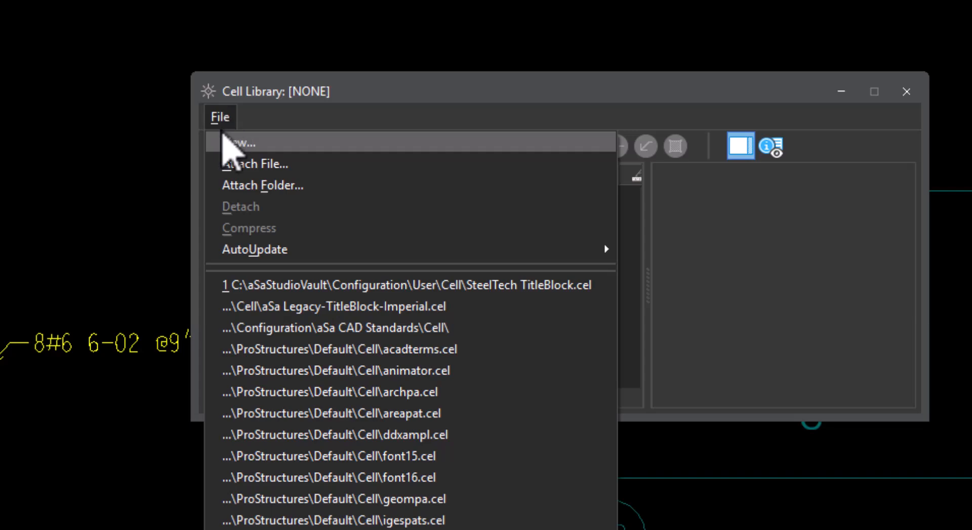
Start Attach File and browse to Configuration\Organization\Cell to find ACIBends.cel
{"action": "left_click", "coordinate": [281, 163]}
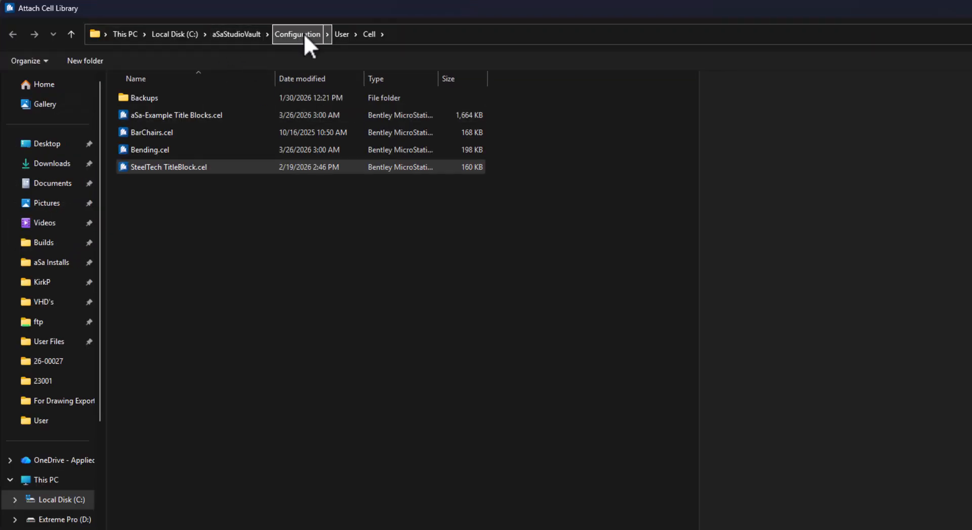
{"action": "left_click", "coordinate": [296, 34]}
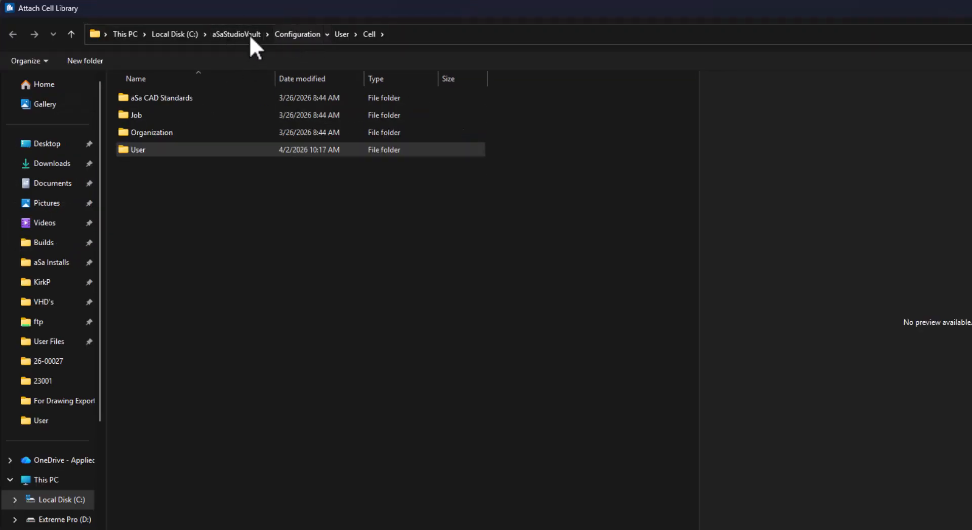
{"action": "left_click", "coordinate": [150, 133]}
{"action": "double_click", "coordinate": [150, 132]}
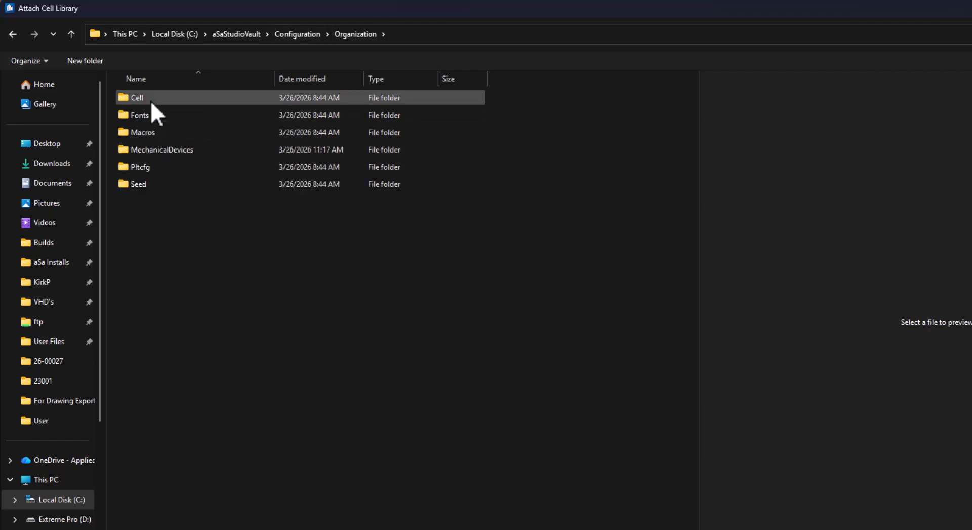
{"action": "left_click", "coordinate": [150, 100]}
{"action": "double_click", "coordinate": [150, 101]}
{"action": "left_click", "coordinate": [165, 116]}
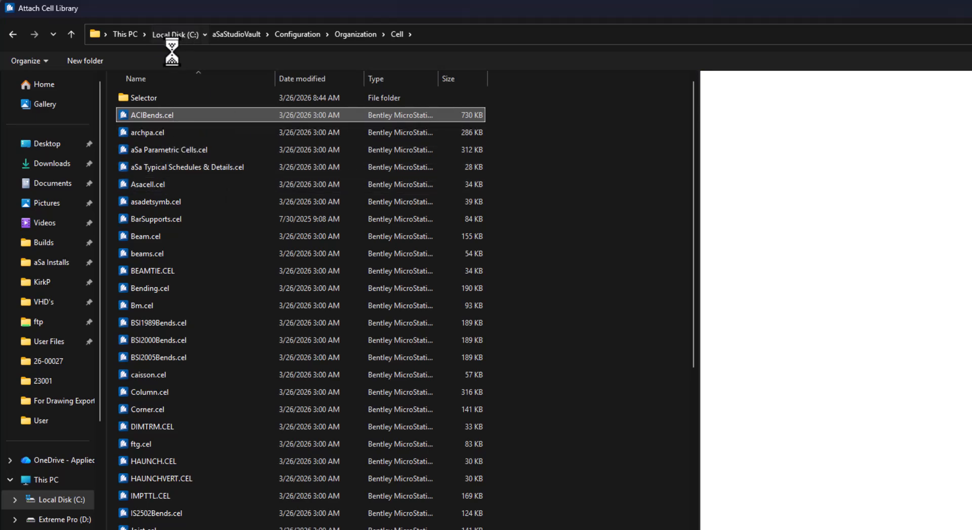
Check the other ACIBends.cel copy in C:\v8store\Cells
{"action": "left_click", "coordinate": [176, 34]}
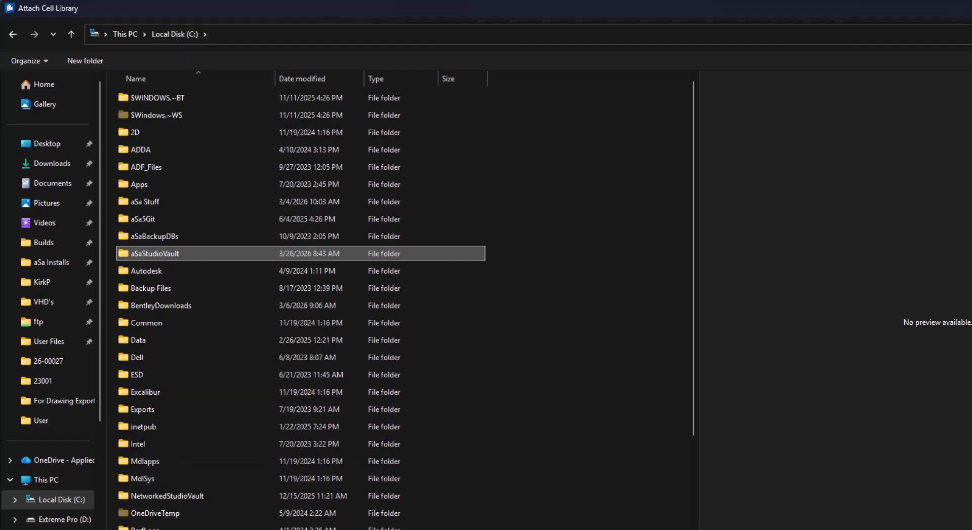
{"action": "scroll", "coordinate": [152, 456], "scroll_direction": "down", "scroll_amount": 3}
{"action": "left_click", "coordinate": [152, 514]}
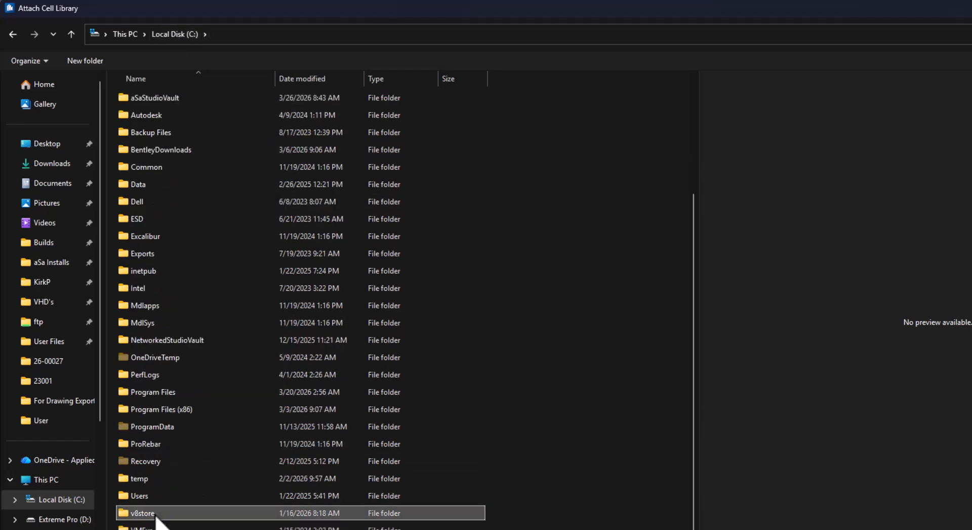
{"action": "double_click", "coordinate": [157, 517]}
{"action": "left_click", "coordinate": [150, 132]}
{"action": "double_click", "coordinate": [151, 133]}
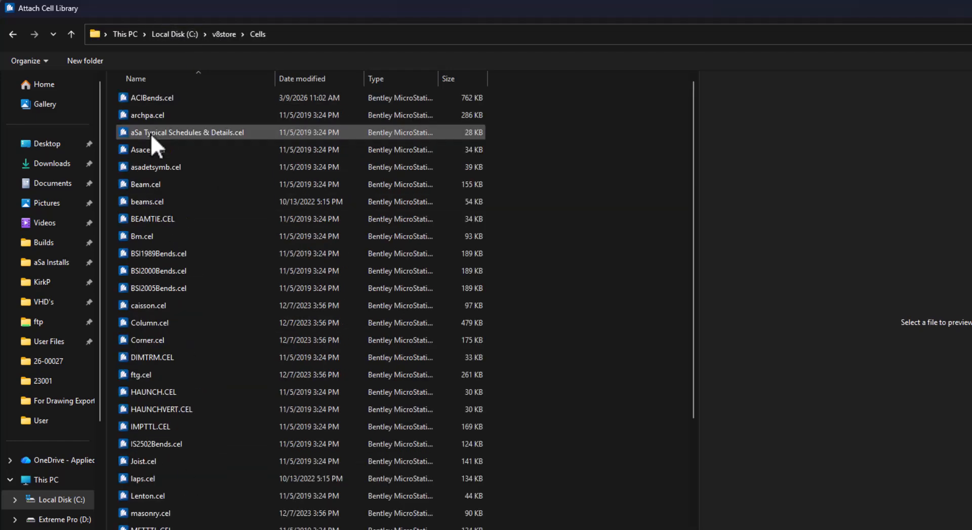
{"action": "left_click", "coordinate": [149, 96]}
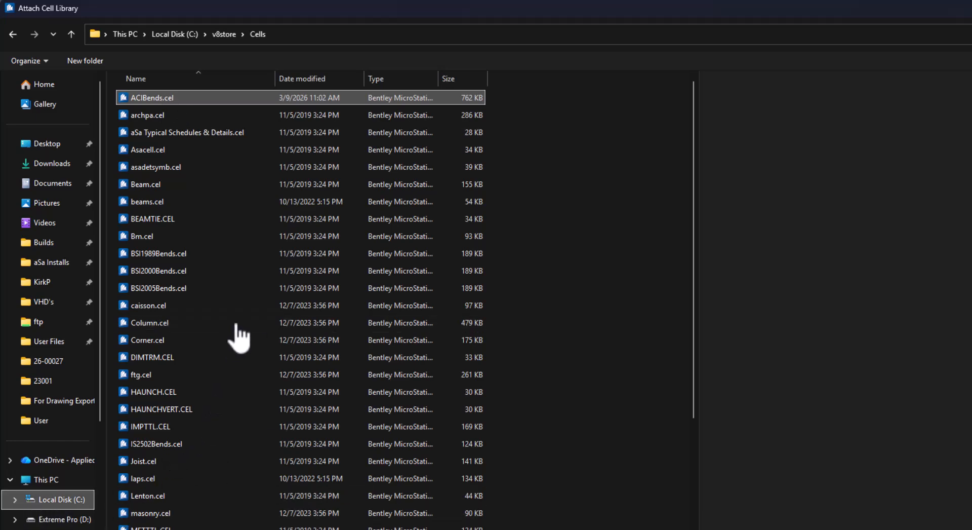
Return to aSaStudioVault\Configuration\Organization\Cell and attach ACIBends.cel as the library
{"action": "left_click", "coordinate": [167, 149]}
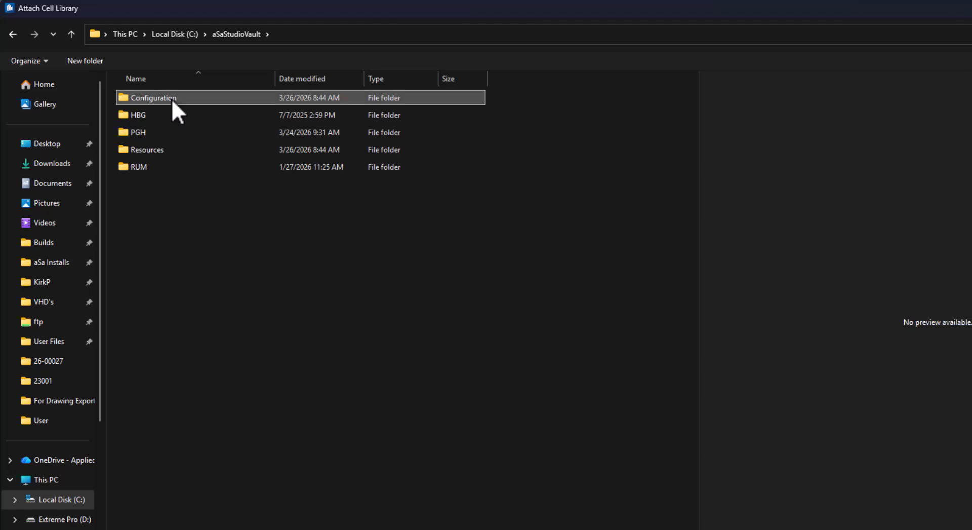
{"action": "double_click", "coordinate": [171, 99]}
{"action": "left_click", "coordinate": [183, 133]}
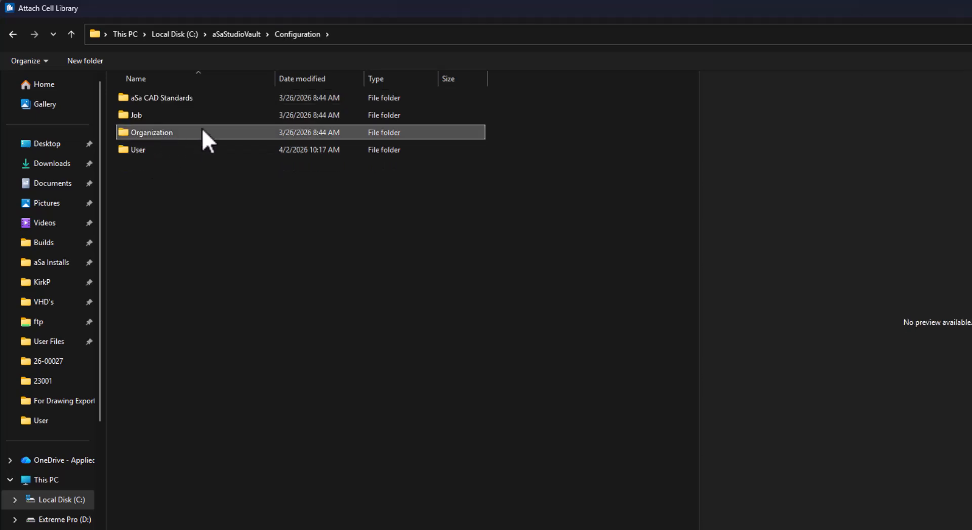
{"action": "double_click", "coordinate": [202, 131]}
{"action": "double_click", "coordinate": [144, 99]}
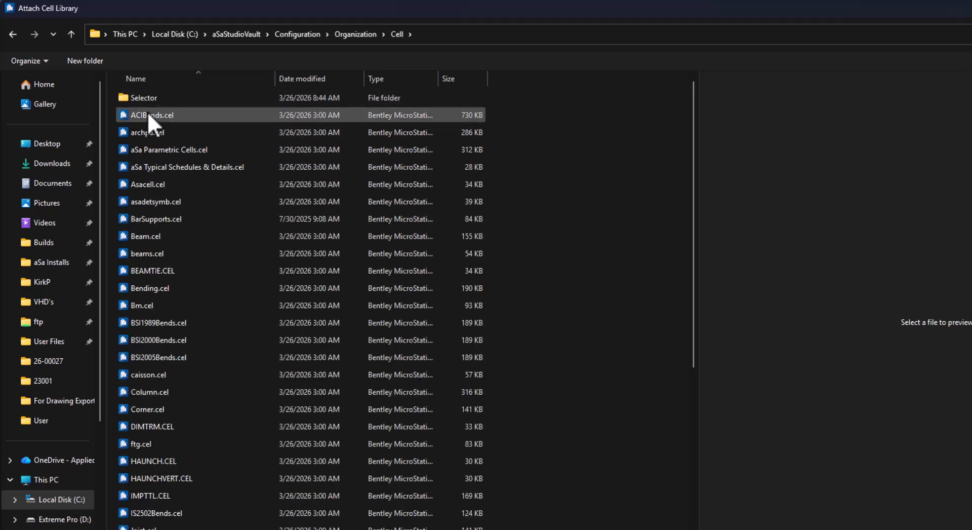
{"action": "double_click", "coordinate": [149, 115]}
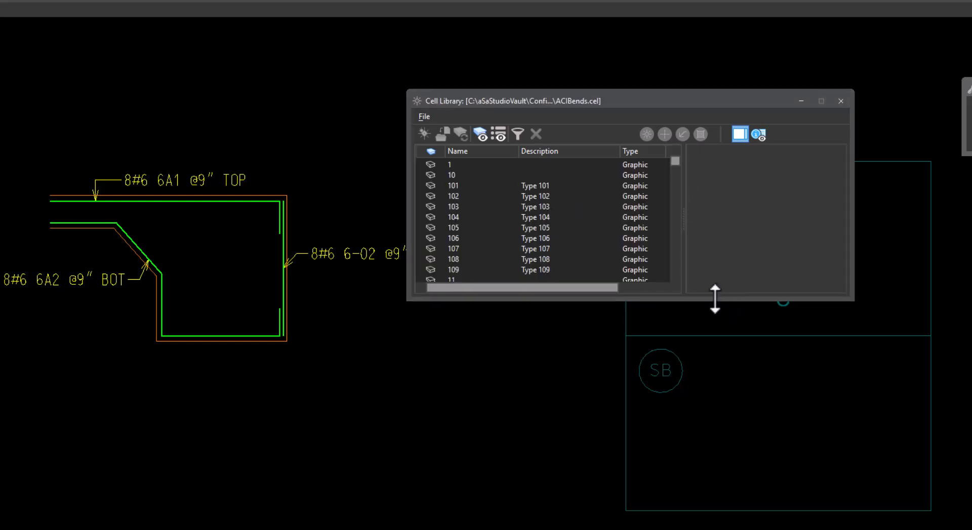
Enlarge the cell list and make bend shape 6 the active cell at angle 0° and scale 1
{"action": "left_click_drag", "start_coordinate": [715, 299], "coordinate": [697, 528]}
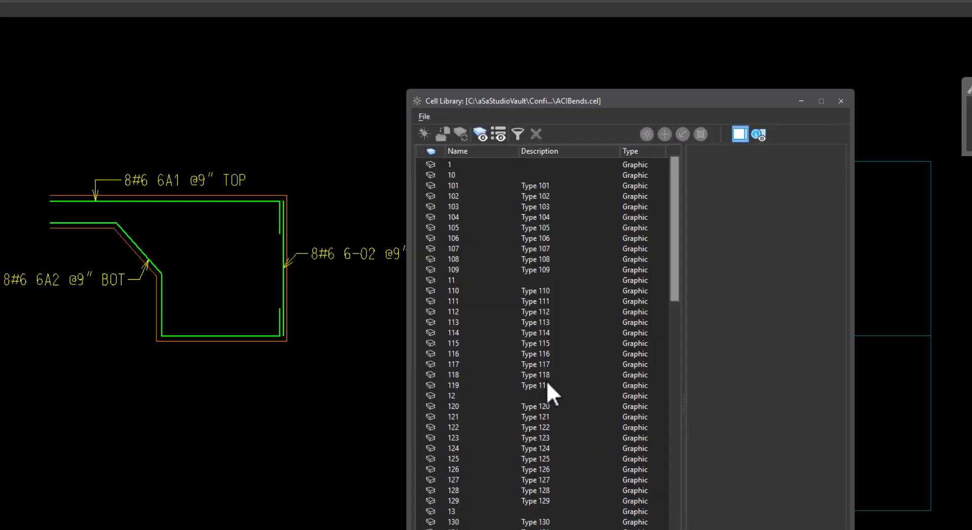
{"action": "scroll", "coordinate": [533, 421], "scroll_direction": "down", "scroll_amount": 20}
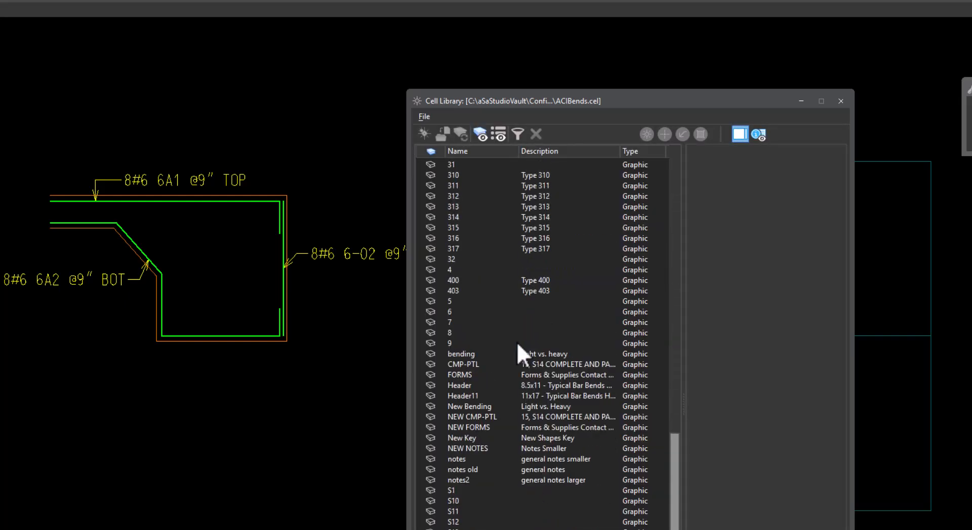
{"action": "left_click", "coordinate": [462, 312]}
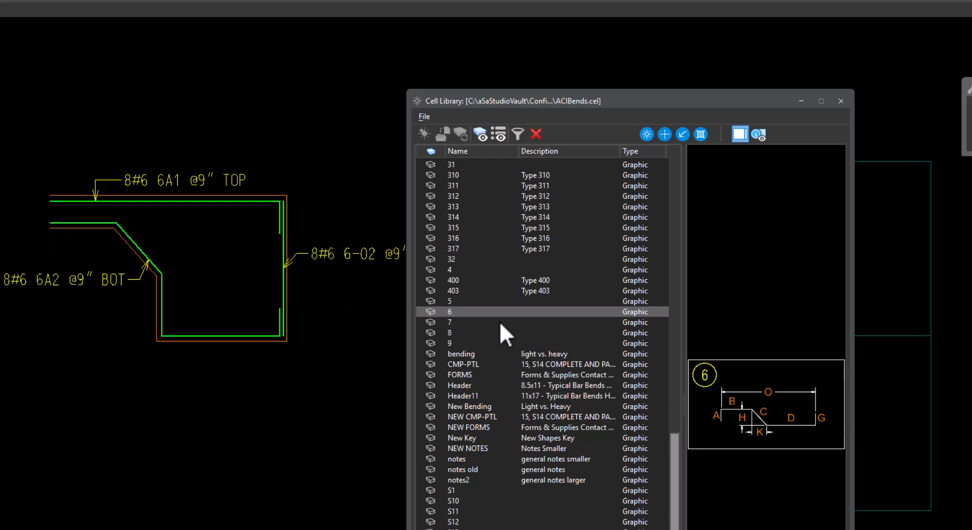
{"action": "double_click", "coordinate": [467, 312]}
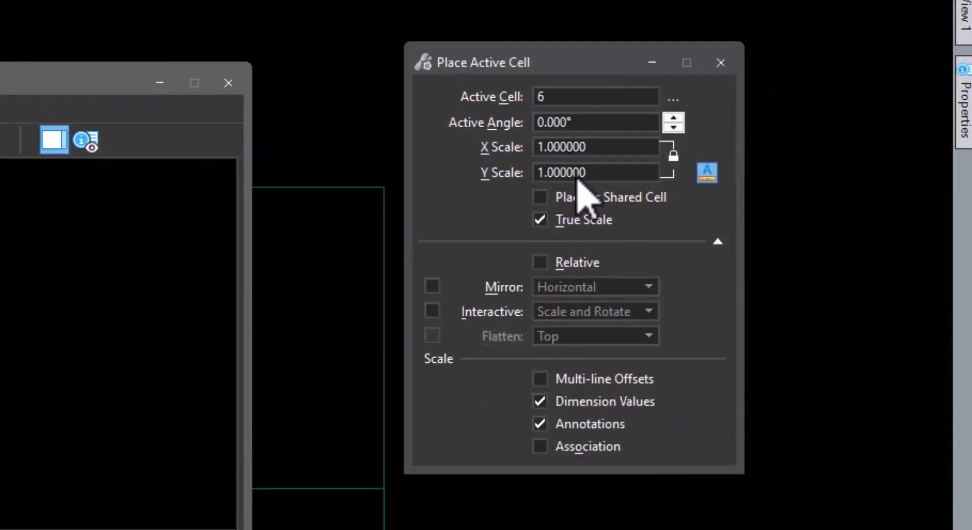
Place one copy of bend shape 6 in an empty drawing area and centre it in view
{"action": "scroll", "coordinate": [273, 332], "scroll_direction": "up", "scroll_amount": 5}
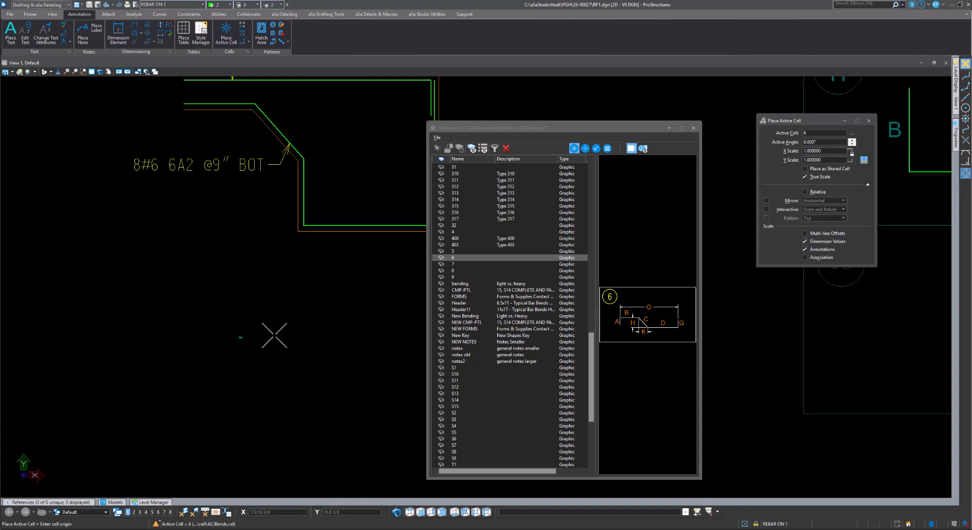
{"action": "scroll", "coordinate": [357, 325], "scroll_direction": "up", "scroll_amount": 7}
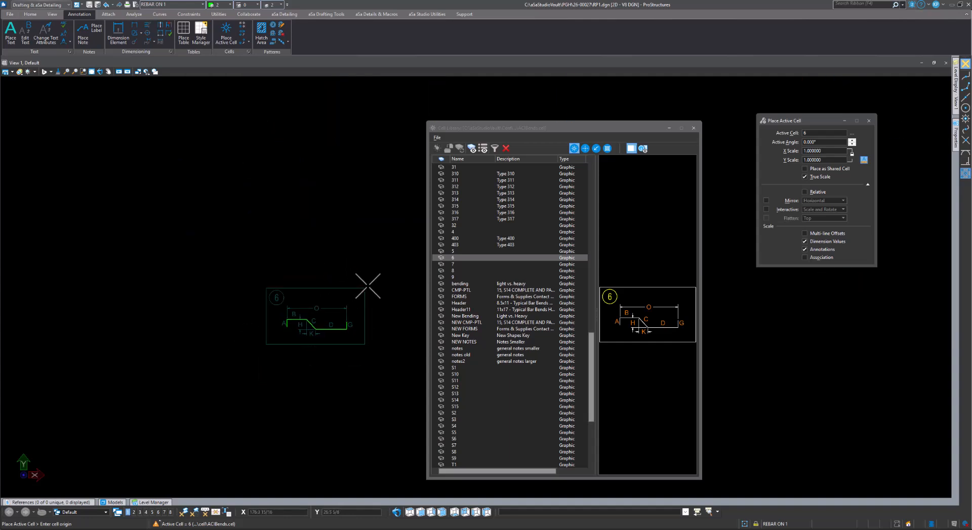
{"action": "left_click", "coordinate": [410, 194]}
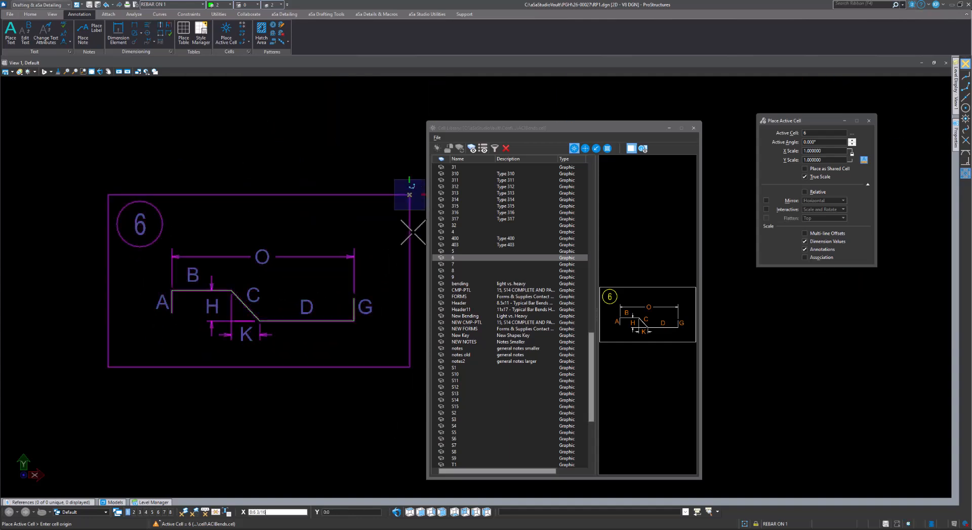
{"action": "key", "text": "Escape"}
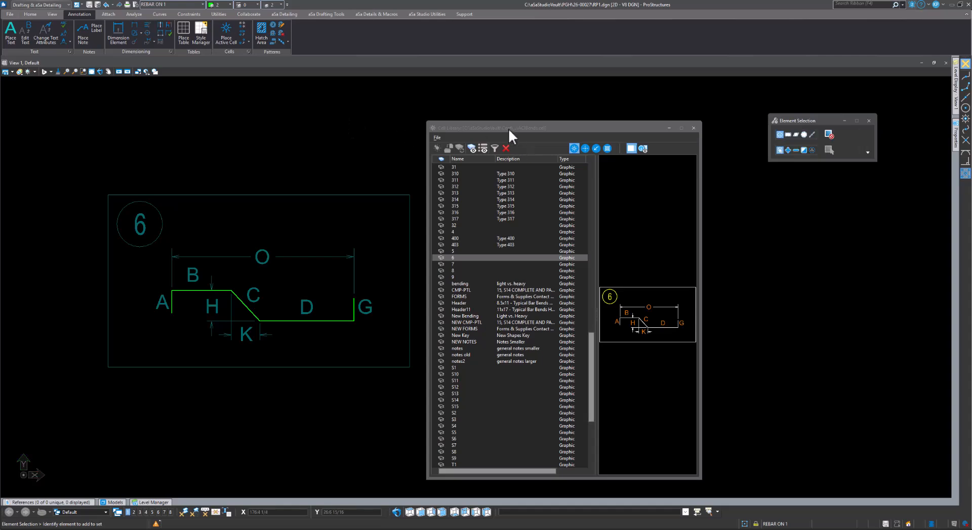
{"action": "left_click", "coordinate": [509, 128]}
{"action": "left_click_drag", "start_coordinate": [595, 126], "coordinate": [726, 119]}
{"action": "middle_click_drag", "start_coordinate": [320, 284], "coordinate": [439, 252]}
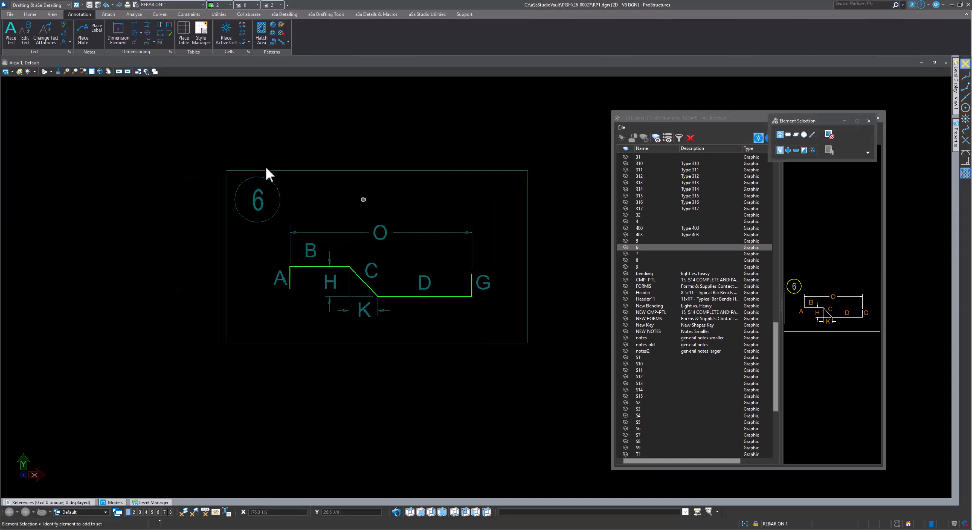
Drop the placed shape 6 into plain elements and open its circled number for editing
{"action": "left_click", "coordinate": [30, 14]}
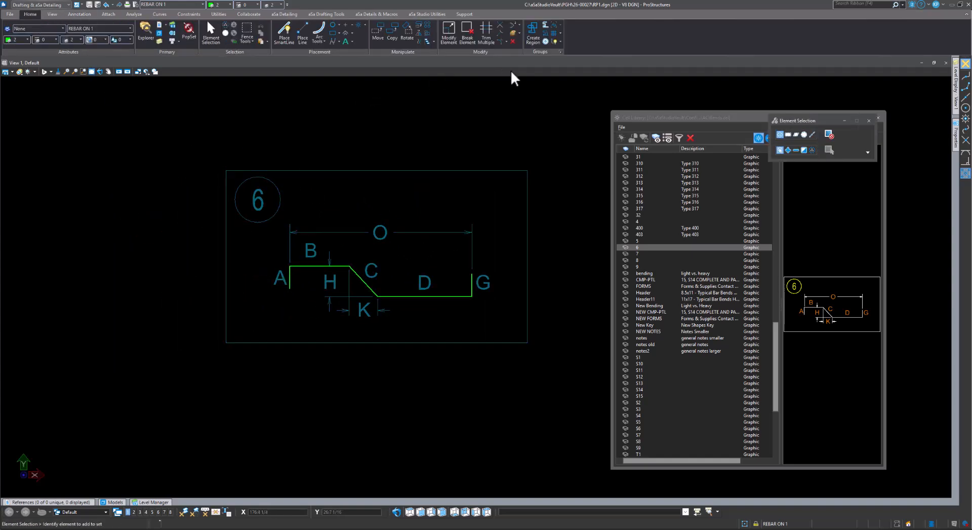
{"action": "left_click", "coordinate": [555, 41]}
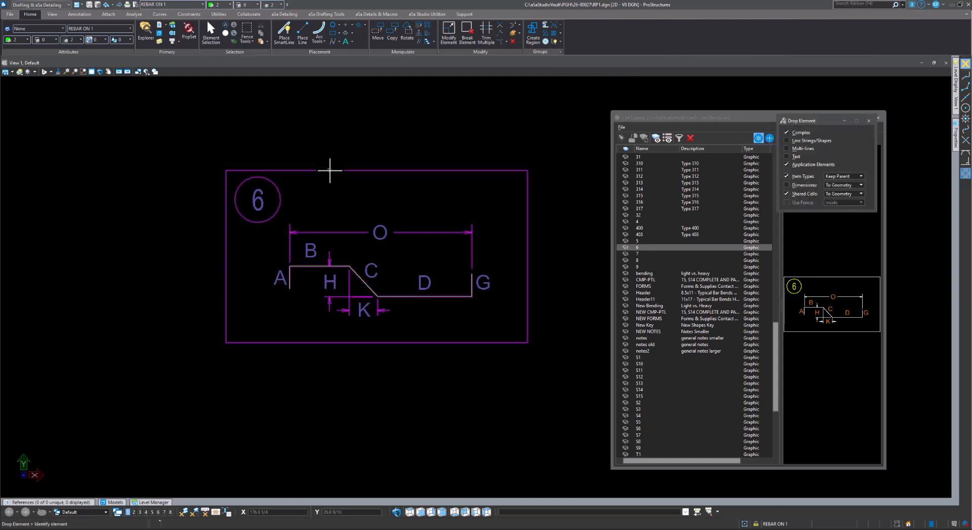
{"action": "left_click", "coordinate": [330, 168]}
{"action": "left_click", "coordinate": [407, 112]}
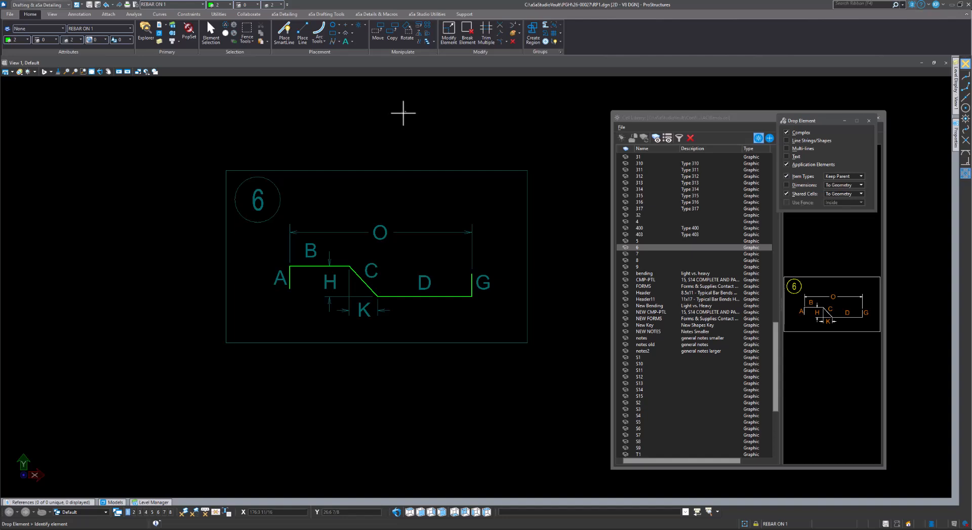
{"action": "key", "text": "Escape"}
{"action": "double_click", "coordinate": [258, 201]}
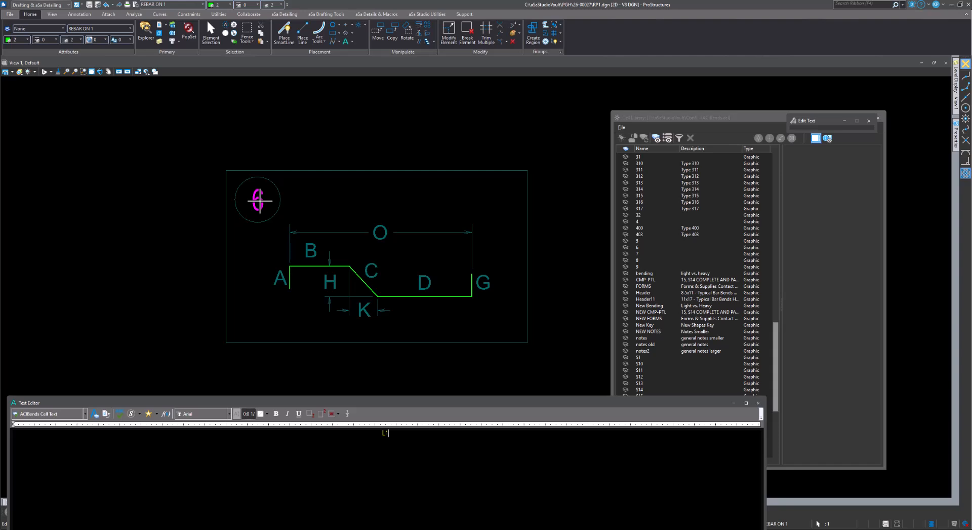
Change the circled label to L1 and delete the O dimension above the bar
{"action": "left_click", "coordinate": [383, 203]}
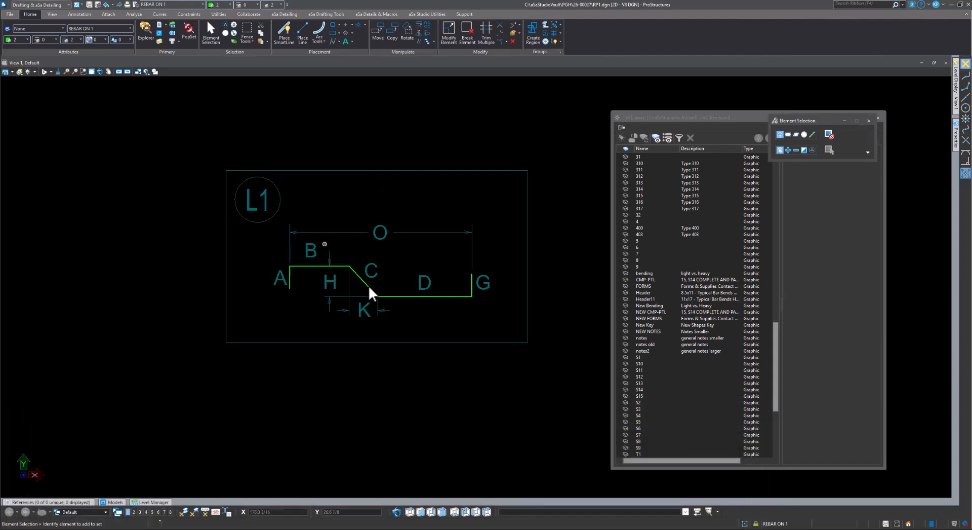
{"action": "scroll", "coordinate": [339, 249], "scroll_direction": "down", "scroll_amount": 2}
{"action": "scroll", "coordinate": [339, 249], "scroll_direction": "down", "scroll_amount": 1}
{"action": "scroll", "coordinate": [334, 252], "scroll_direction": "up", "scroll_amount": 2}
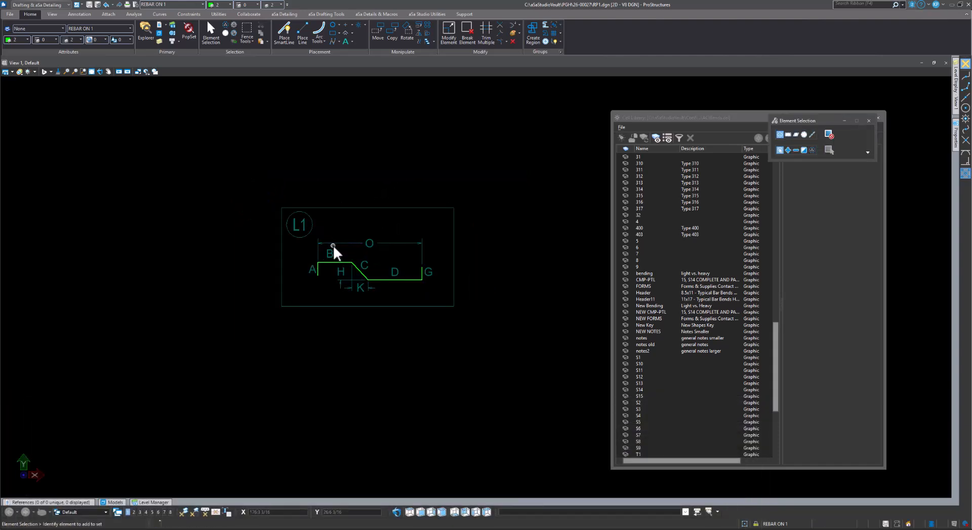
{"action": "middle_click_drag", "start_coordinate": [414, 271], "coordinate": [409, 264]}
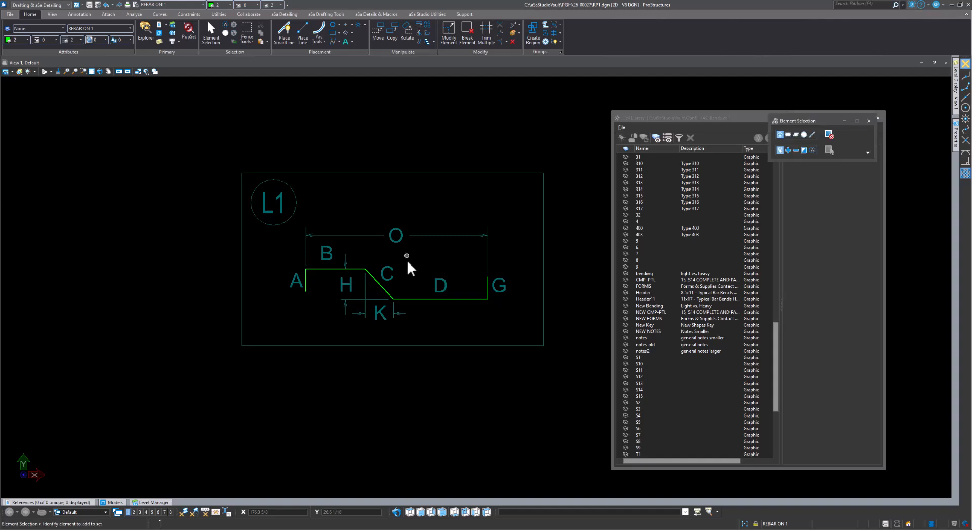
{"action": "left_click", "coordinate": [343, 234]}
{"action": "key", "text": "Delete"}
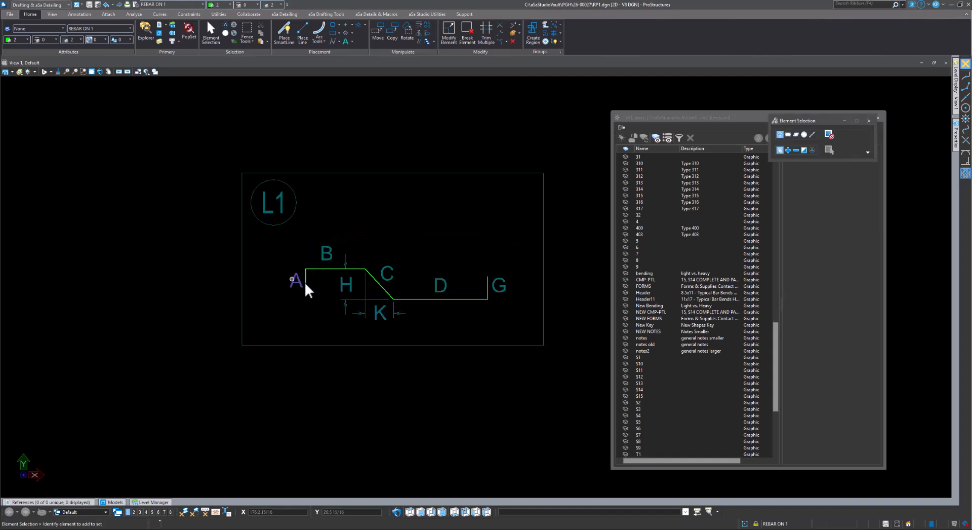
{"action": "left_click", "coordinate": [471, 45]}
Break the bar at its A/B corner and delete the A label and short left leg
{"action": "left_click", "coordinate": [306, 271]}
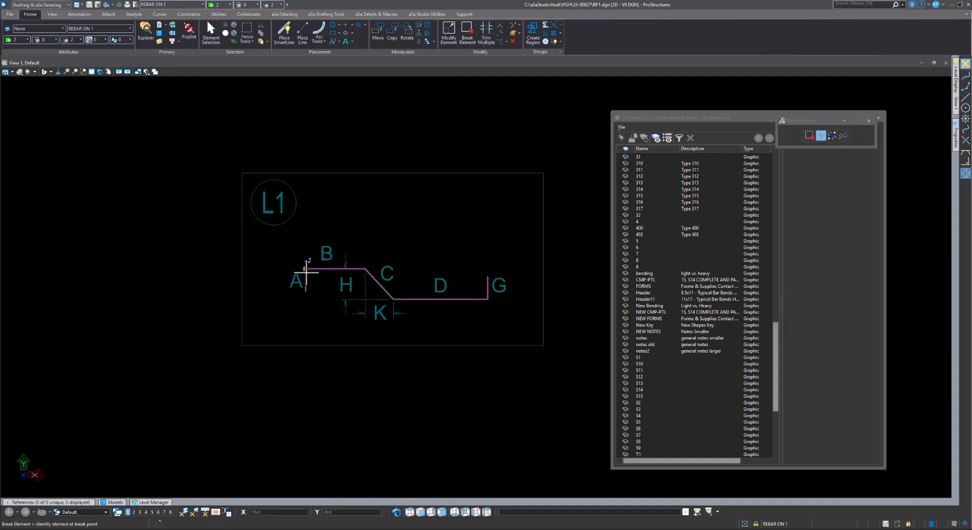
{"action": "key", "text": "Escape"}
{"action": "left_click", "coordinate": [307, 278]}
{"action": "left_click", "coordinate": [297, 284], "text": "ctrl"}
{"action": "key", "text": "Delete"}
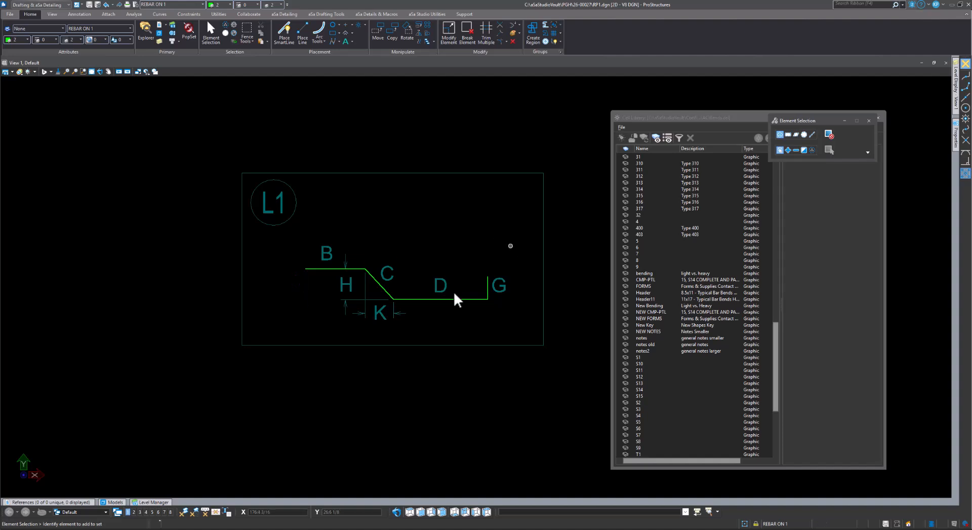
Stretch the fenced left part of the shape upward so the D segment slopes
{"action": "key", "text": "space"}
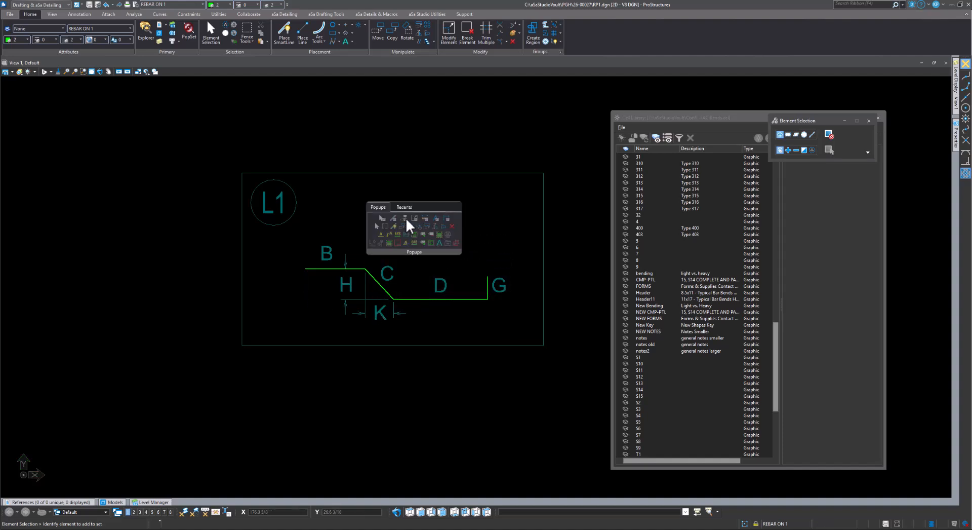
{"action": "left_click", "coordinate": [406, 219]}
{"action": "left_click", "coordinate": [429, 213]}
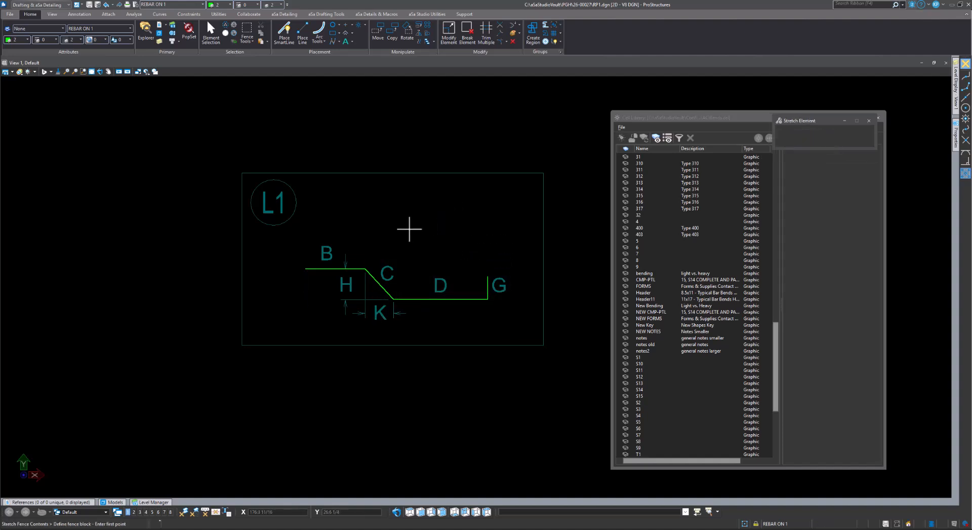
{"action": "left_click", "coordinate": [414, 241]}
{"action": "left_click", "coordinate": [284, 326]}
{"action": "left_click", "coordinate": [449, 241]}
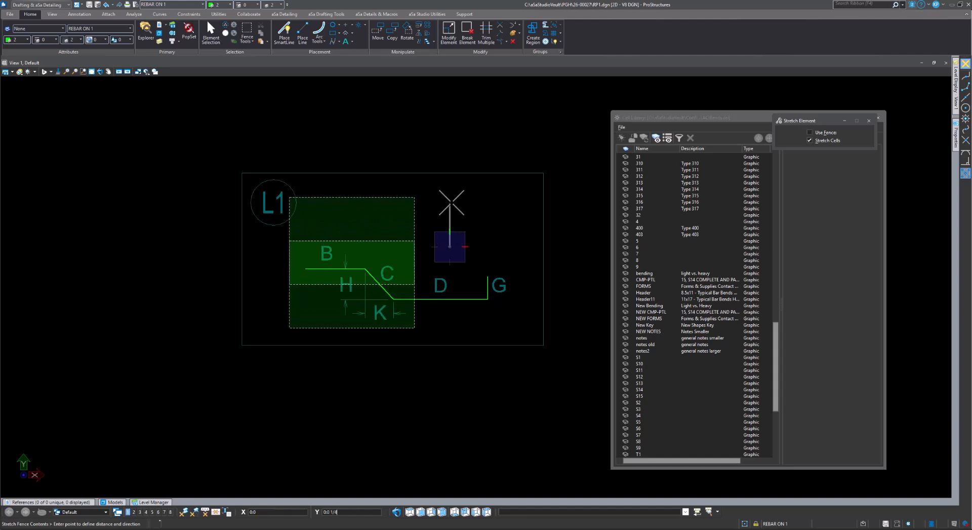
{"action": "left_click", "coordinate": [449, 205]}
{"action": "key", "text": "Escape"}
Move the D label down below the sloped segment
{"action": "left_click", "coordinate": [439, 284]}
{"action": "right_click", "coordinate": [458, 238]}
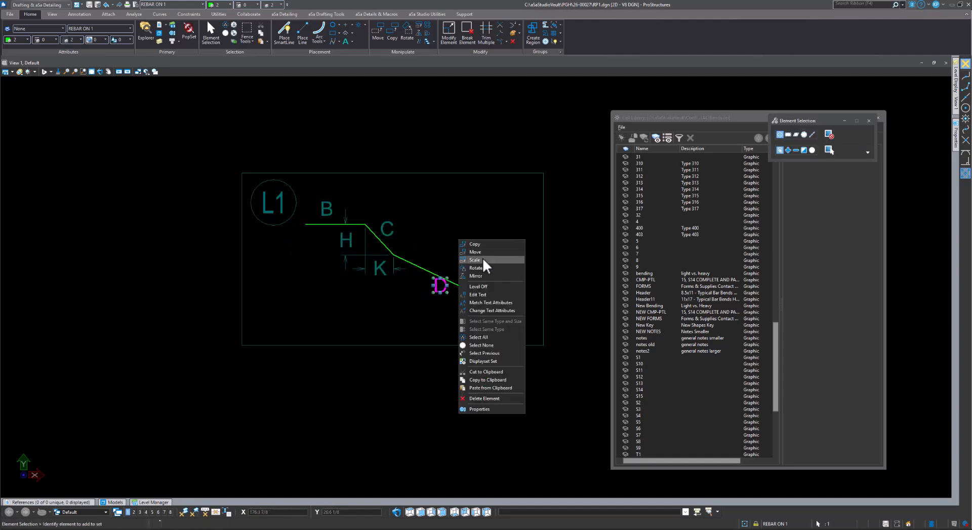
{"action": "left_click", "coordinate": [478, 252]}
{"action": "left_click", "coordinate": [449, 241]}
{"action": "left_click", "coordinate": [450, 266]}
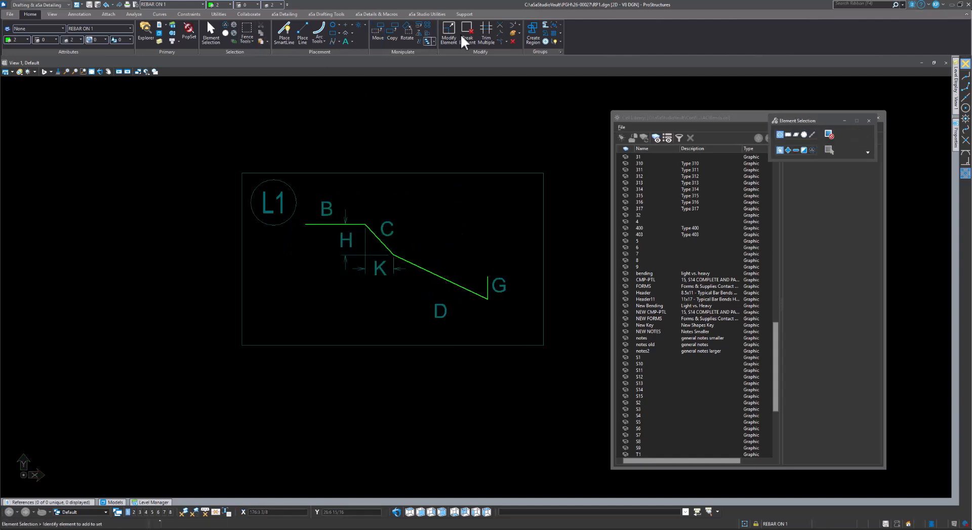
Insert a new vertex on the bar below the sloped leg to create a vertical drop
{"action": "left_click", "coordinate": [513, 25]}
{"action": "left_click", "coordinate": [487, 297]}
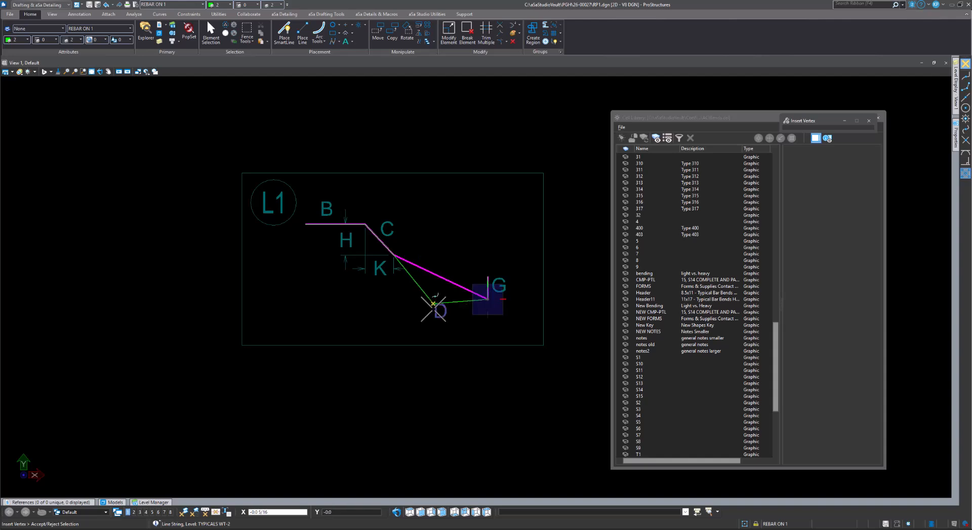
{"action": "left_click", "coordinate": [394, 299]}
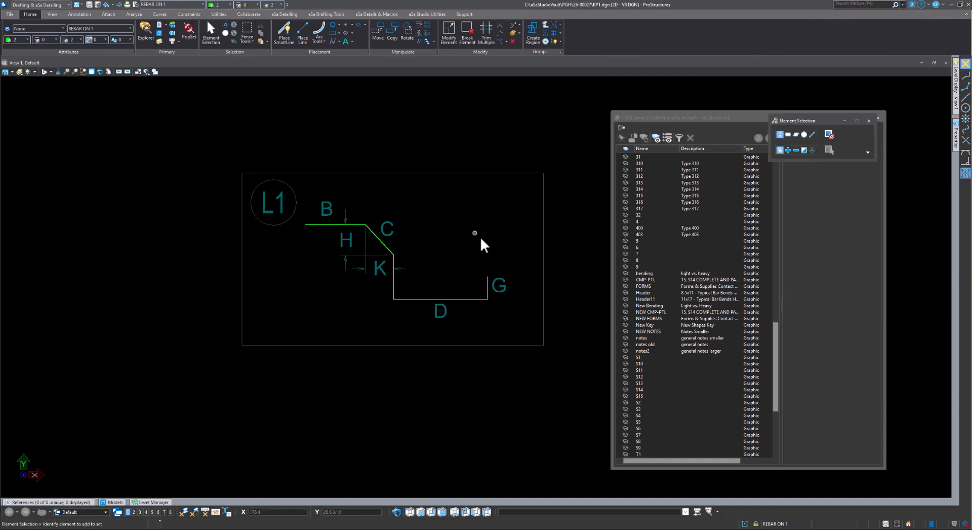
{"action": "key", "text": "Escape"}
Copy label D beside the new vertical leg, relabel the bottom leg E, and window-select the L1 shape
{"action": "left_click", "coordinate": [404, 316]}
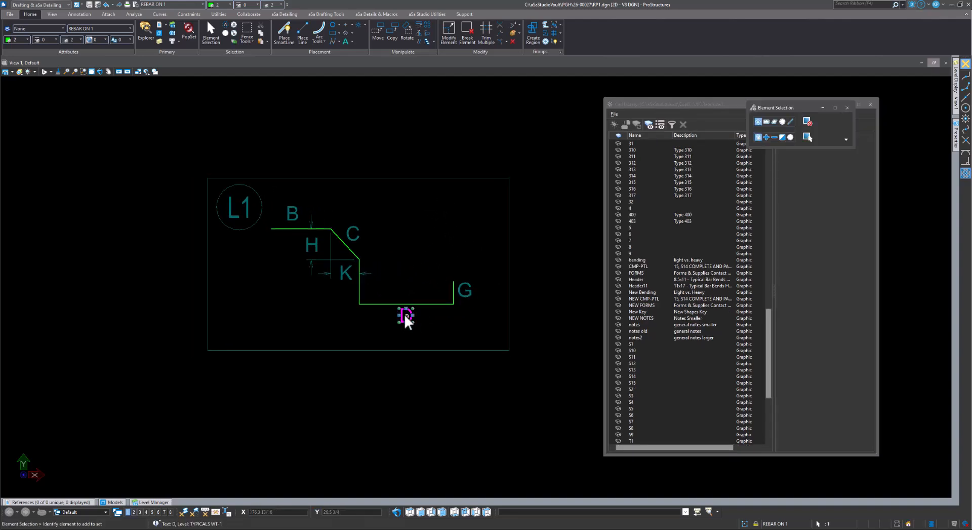
{"action": "left_click_drag", "start_coordinate": [405, 314], "coordinate": [384, 276], "text": "ctrl"}
{"action": "double_click", "coordinate": [406, 316]}
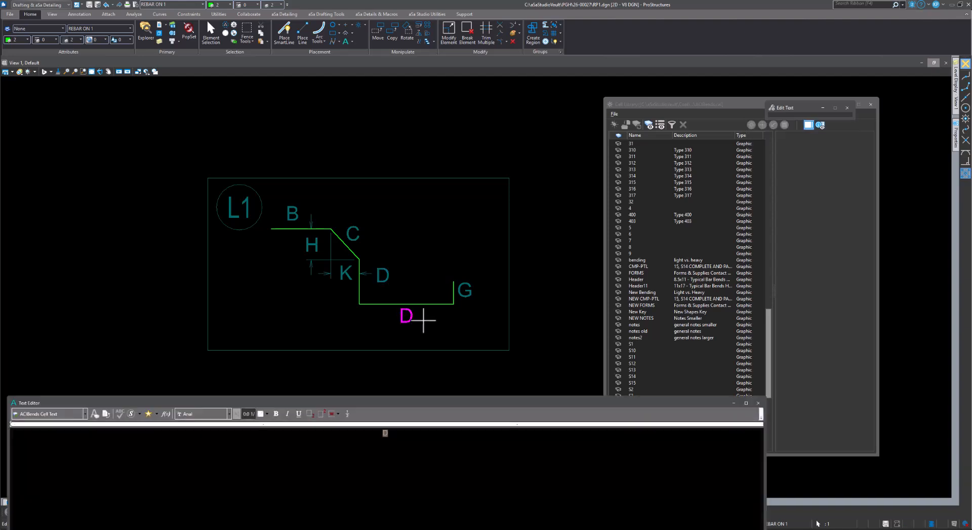
{"action": "type", "text": "E"}
{"action": "left_click", "coordinate": [566, 252]}
{"action": "middle_click_drag", "start_coordinate": [430, 239], "coordinate": [463, 217]}
{"action": "left_click_drag", "start_coordinate": [413, 254], "coordinate": [402, 265]}
{"action": "left_click", "coordinate": [439, 254]}
{"action": "middle_click_drag", "start_coordinate": [453, 235], "coordinate": [466, 217]}
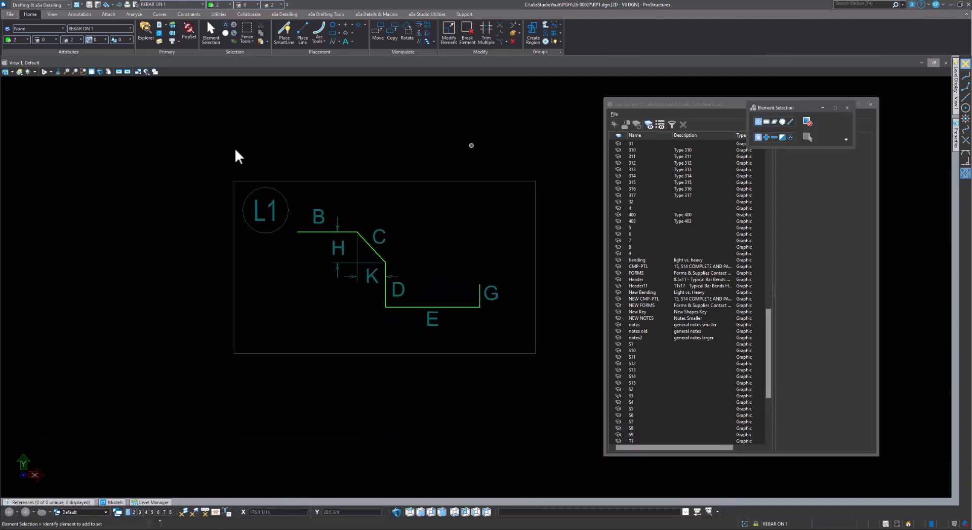
{"action": "left_click_drag", "start_coordinate": [221, 167], "coordinate": [567, 385]}
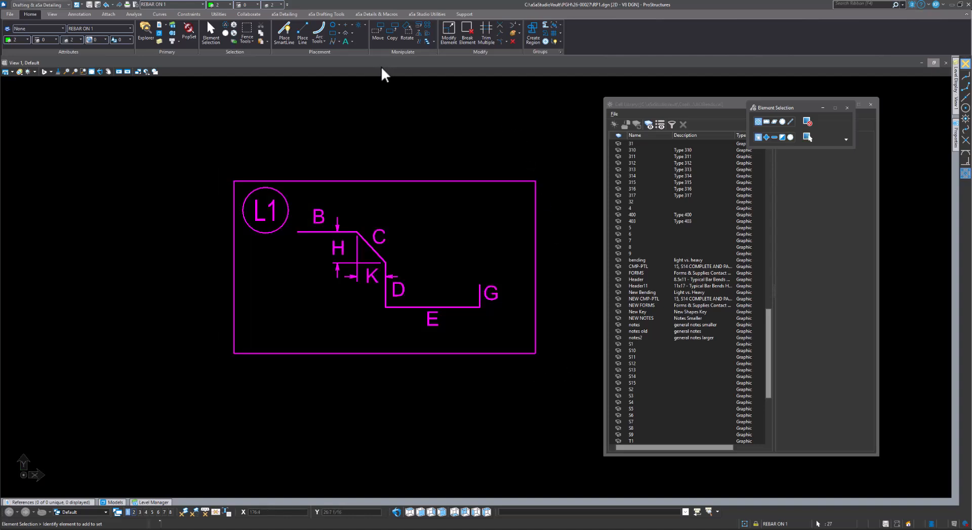
Define the L1 cell origin at the top-right corner of its frame
{"action": "left_click", "coordinate": [659, 105]}
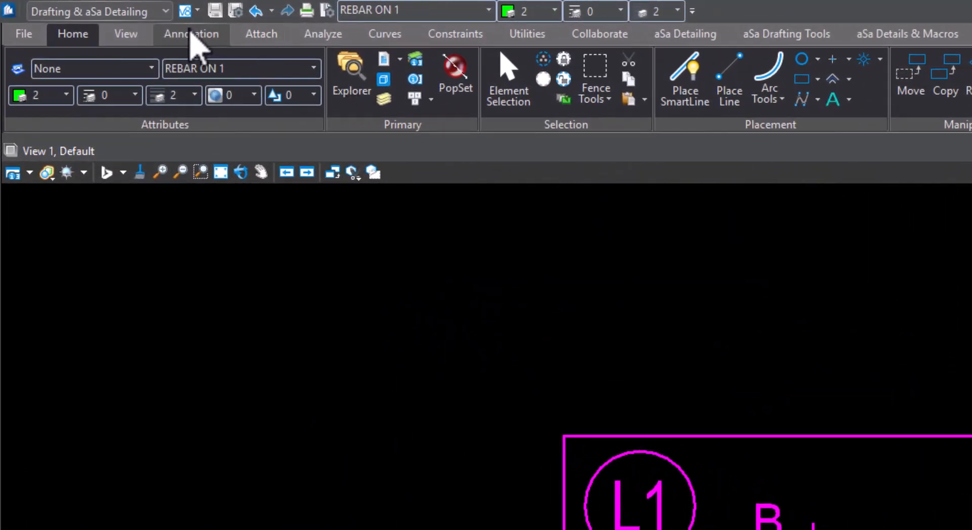
{"action": "left_click", "coordinate": [191, 32]}
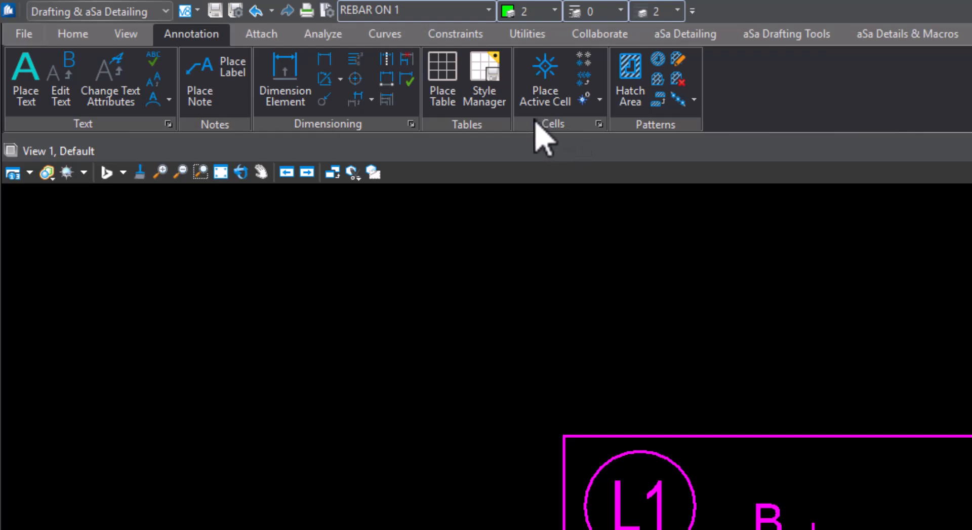
{"action": "left_click", "coordinate": [600, 101]}
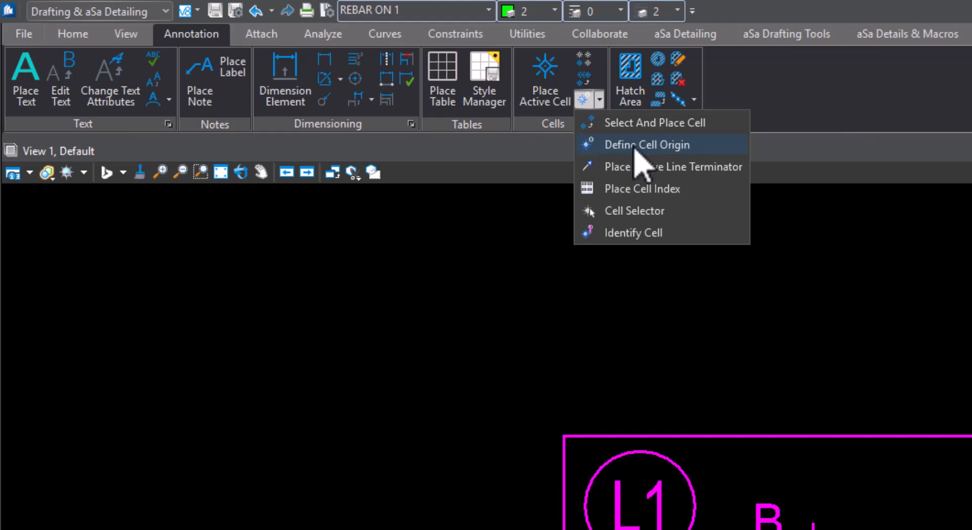
{"action": "left_click", "coordinate": [658, 145]}
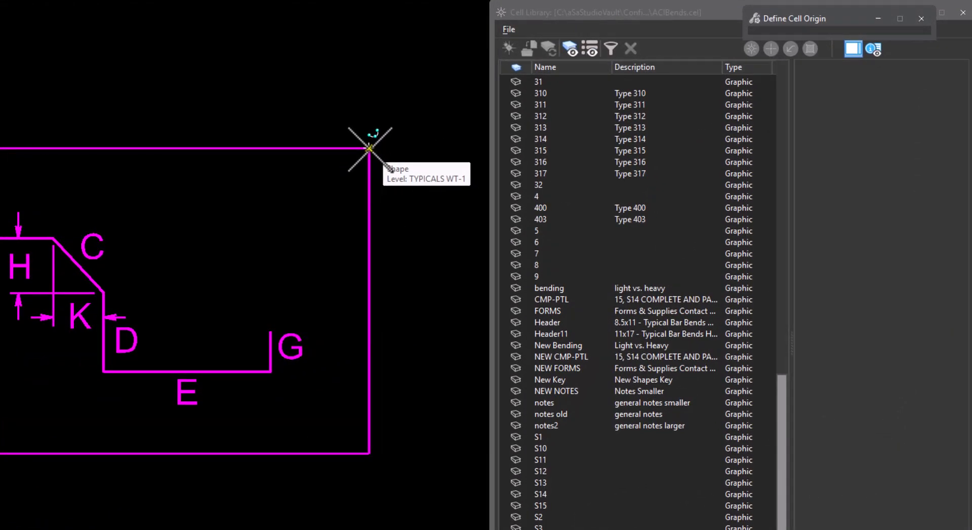
{"action": "left_click", "coordinate": [369, 148]}
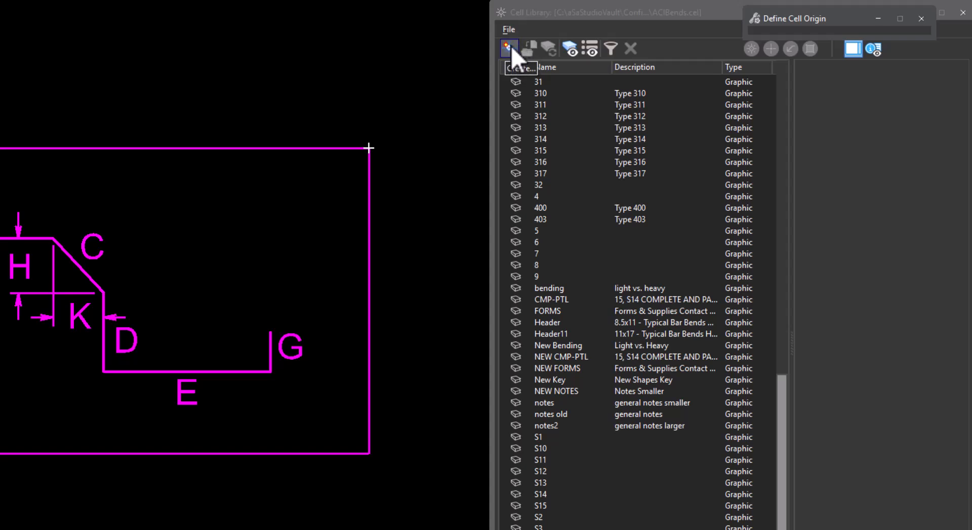
Create a graphic cell named L1 in ACIBends.cel from the selected reshaped bend
{"action": "left_click", "coordinate": [552, 13]}
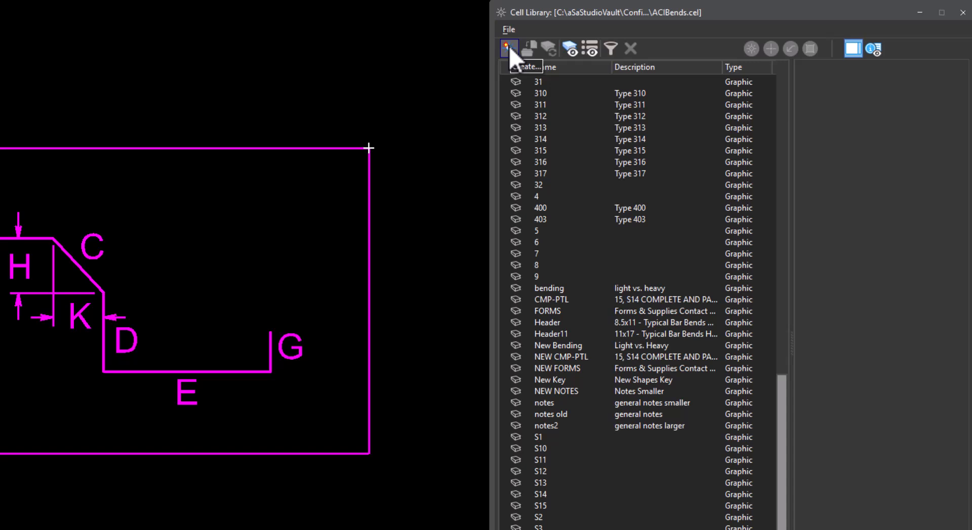
{"action": "left_click", "coordinate": [509, 47]}
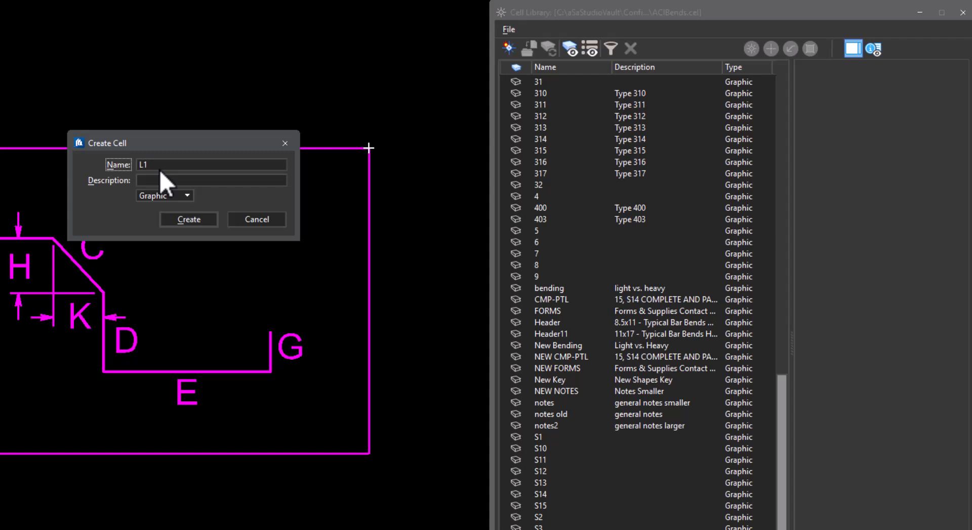
{"action": "key", "text": "Tab"}
{"action": "left_click", "coordinate": [193, 222]}
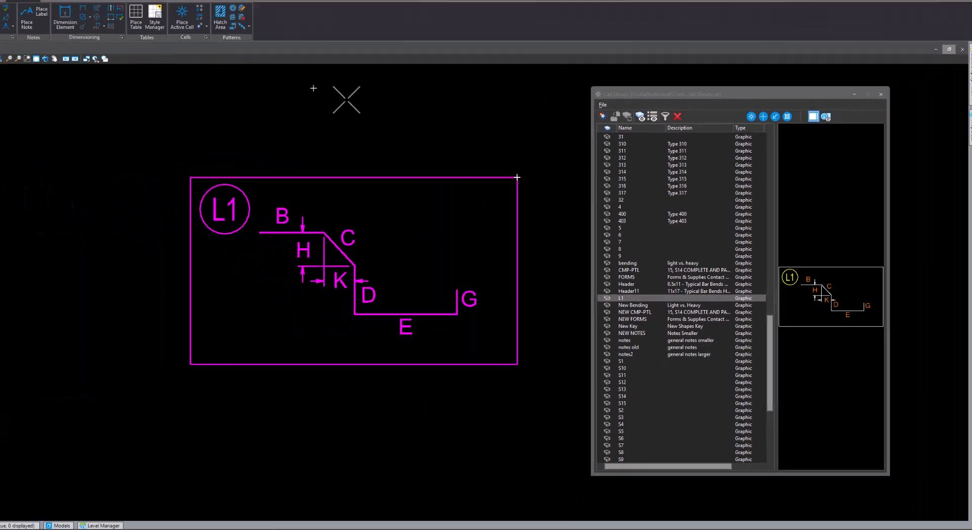
{"action": "key", "text": "Escape"}
{"action": "scroll", "coordinate": [359, 290], "scroll_direction": "down", "scroll_amount": 5}
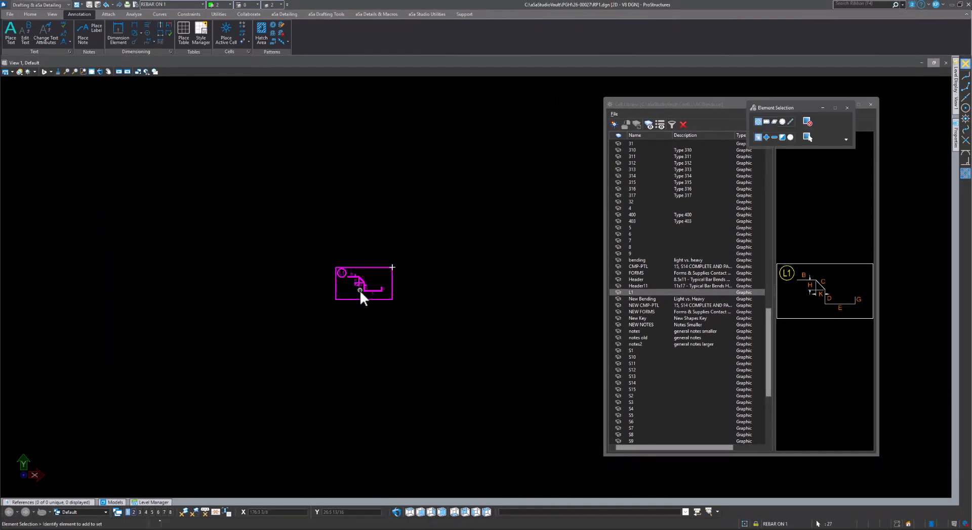
Fence the rebar detail's bars and start the Bend Shapes schedule tool at 1/8 scale
{"action": "left_click", "coordinate": [395, 338]}
{"action": "scroll", "coordinate": [382, 355], "scroll_direction": "down", "scroll_amount": 10}
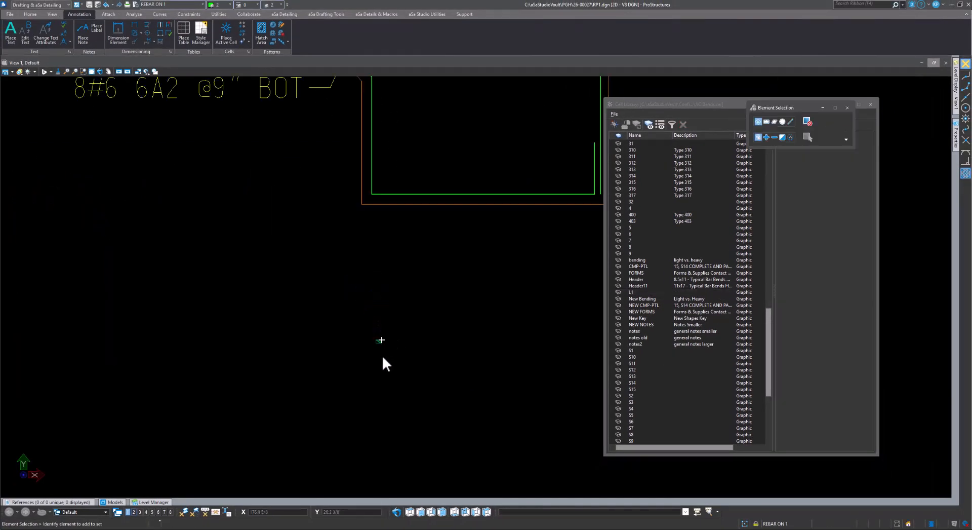
{"action": "left_click", "coordinate": [30, 14]}
{"action": "left_click", "coordinate": [247, 30]}
{"action": "left_click", "coordinate": [241, 181]}
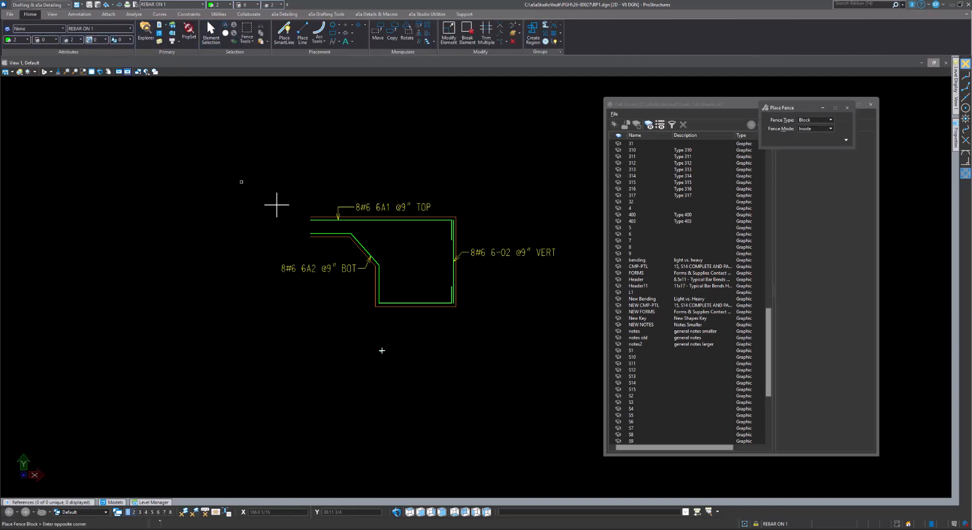
{"action": "left_click", "coordinate": [442, 292]}
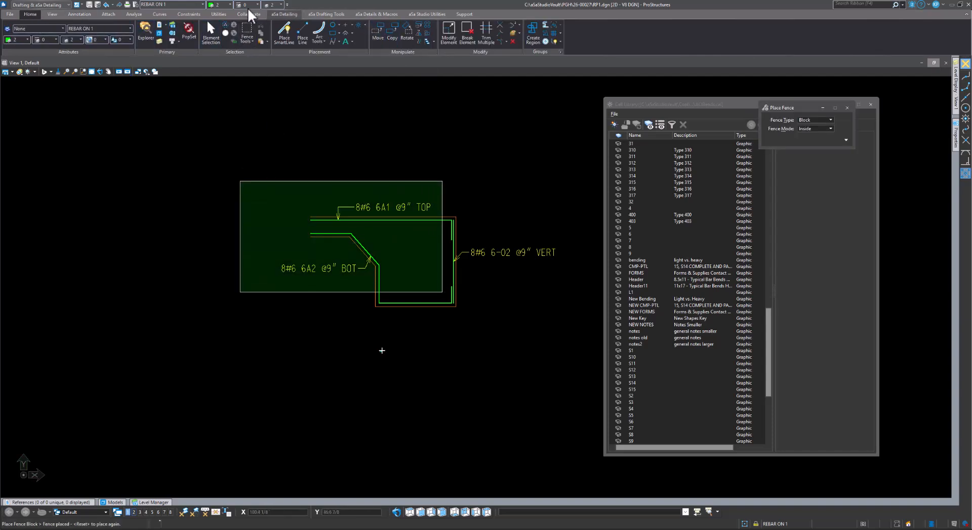
{"action": "left_click", "coordinate": [284, 14]}
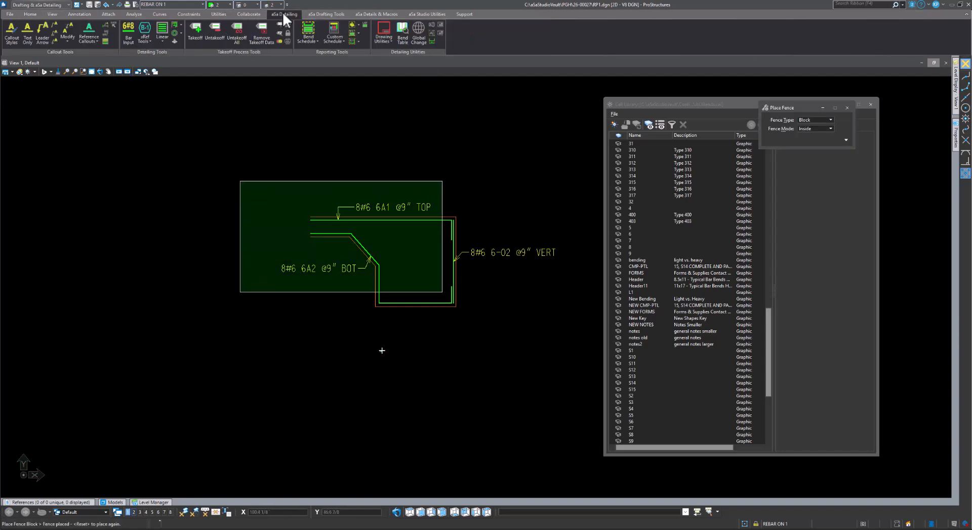
{"action": "left_click", "coordinate": [352, 41]}
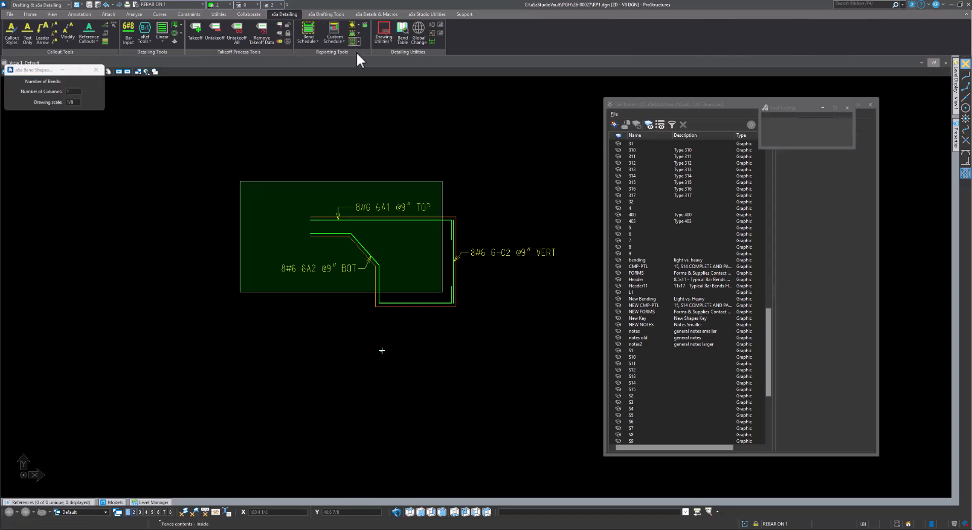
Place the bend-shapes block with shapes 17 and L1, move it above the rebar detail, and center it in view
{"action": "left_click", "coordinate": [568, 98]}
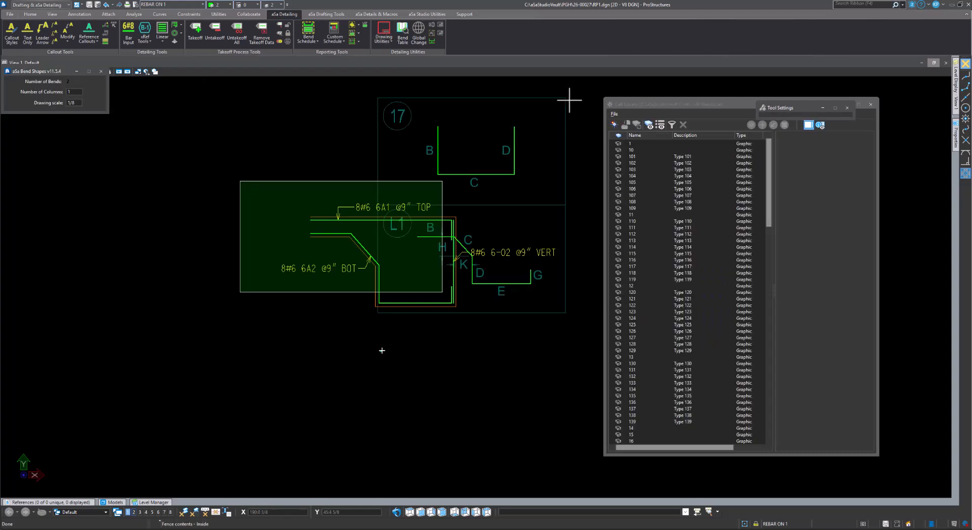
{"action": "left_click", "coordinate": [554, 219]}
{"action": "scroll", "coordinate": [559, 218], "scroll_direction": "down", "scroll_amount": 5}
{"action": "left_click_drag", "start_coordinate": [559, 218], "coordinate": [570, 145]}
{"action": "scroll", "coordinate": [578, 131], "scroll_direction": "up", "scroll_amount": 2}
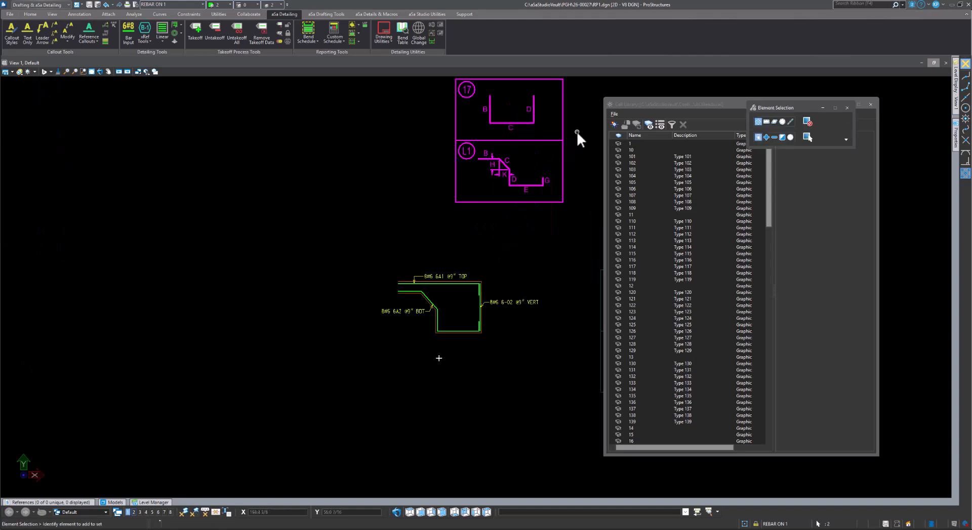
{"action": "left_click", "coordinate": [576, 131]}
{"action": "scroll", "coordinate": [465, 182], "scroll_direction": "up", "scroll_amount": 1}
{"action": "middle_click_drag", "start_coordinate": [476, 179], "coordinate": [428, 258]}
{"action": "scroll", "coordinate": [427, 258], "scroll_direction": "down", "scroll_amount": 2}
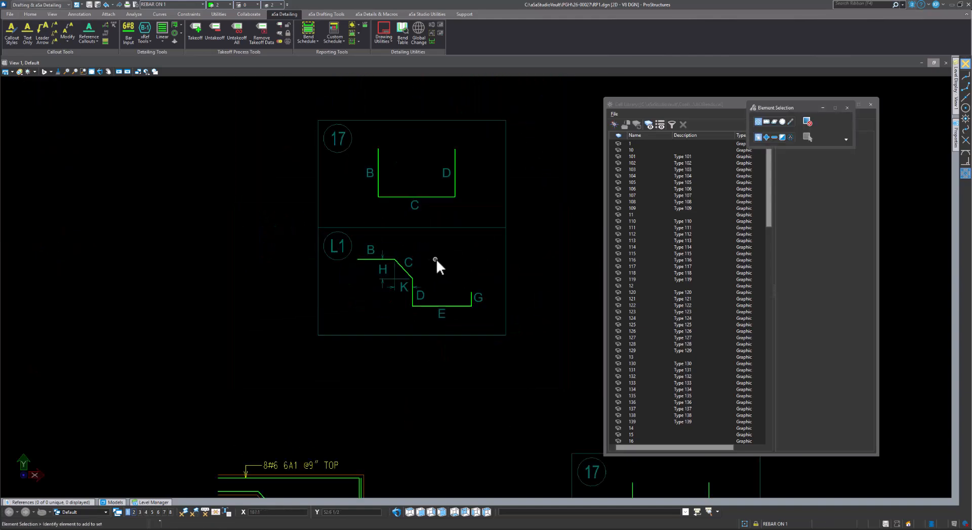
{"action": "middle_click_drag", "start_coordinate": [520, 181], "coordinate": [549, 202]}
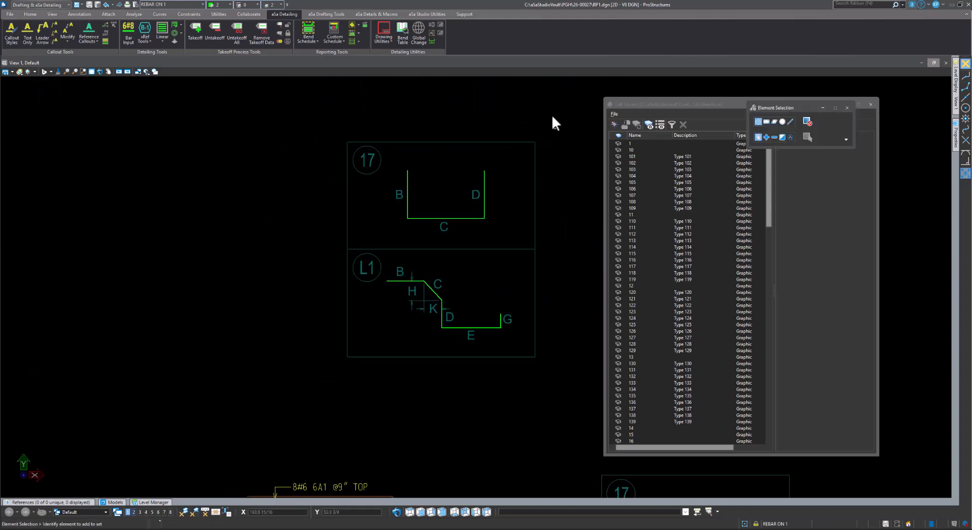